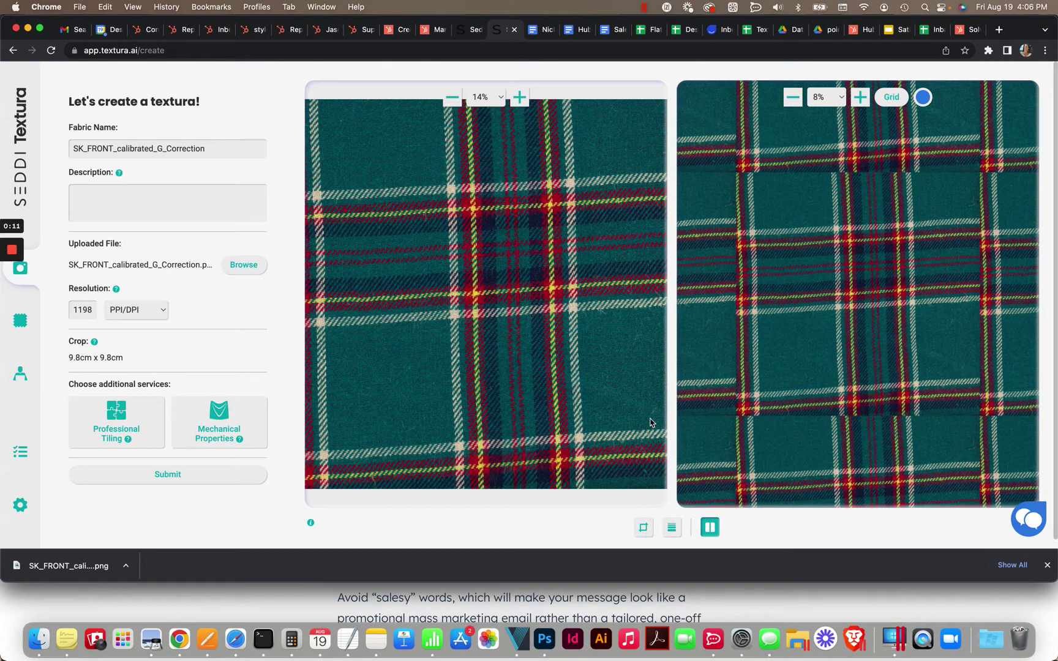
Step: Start cropping the scan and trim its left and right sides to about 3033 wide
click(644, 530)
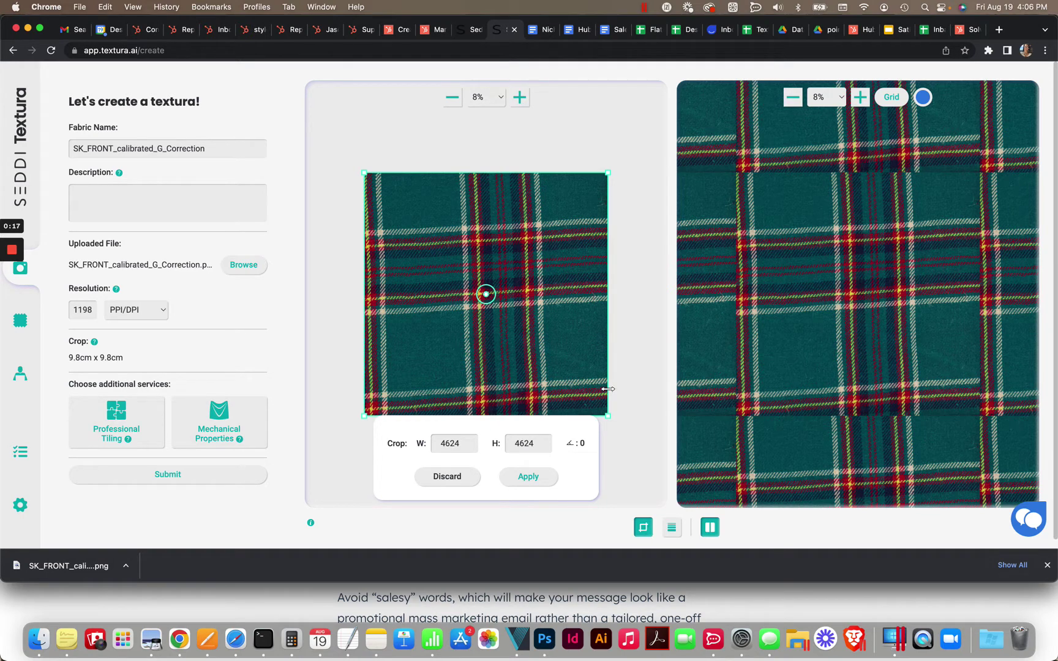
drag(607, 387, 571, 386)
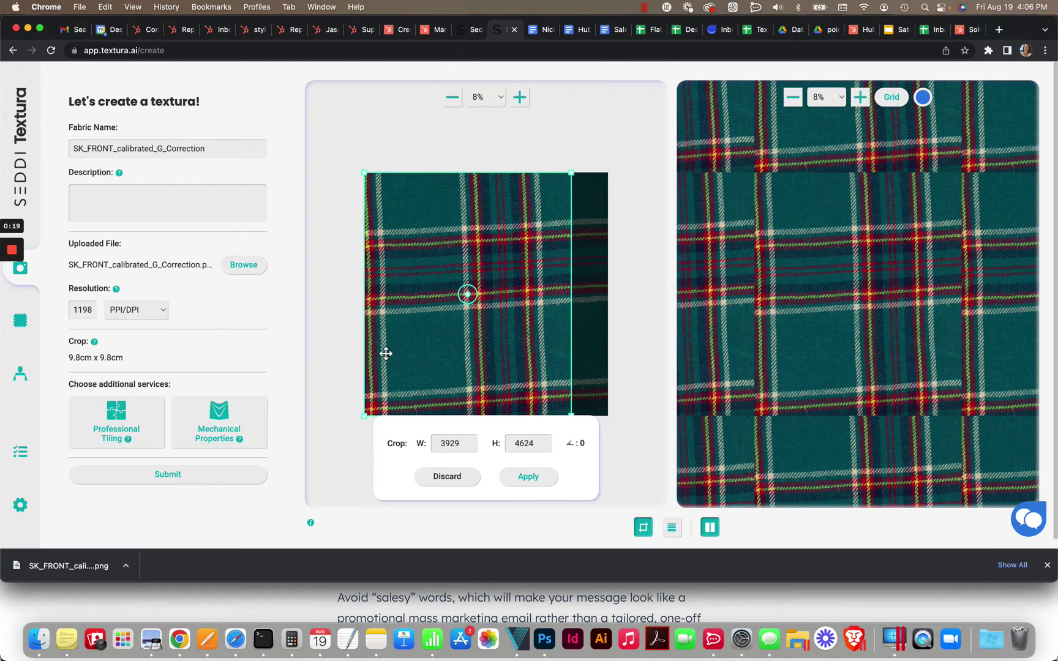
drag(359, 351, 388, 353)
drag(571, 361, 549, 364)
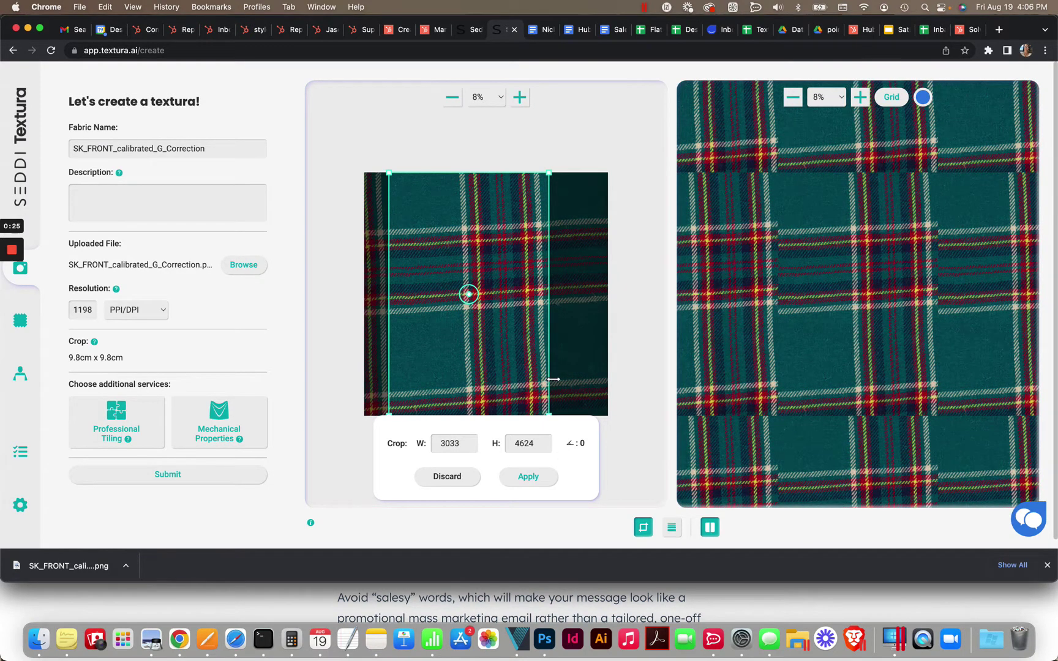
Step: Bring the crop's top and bottom in to about 3057 high and tilt the fabric 3°
drag(495, 172, 493, 223)
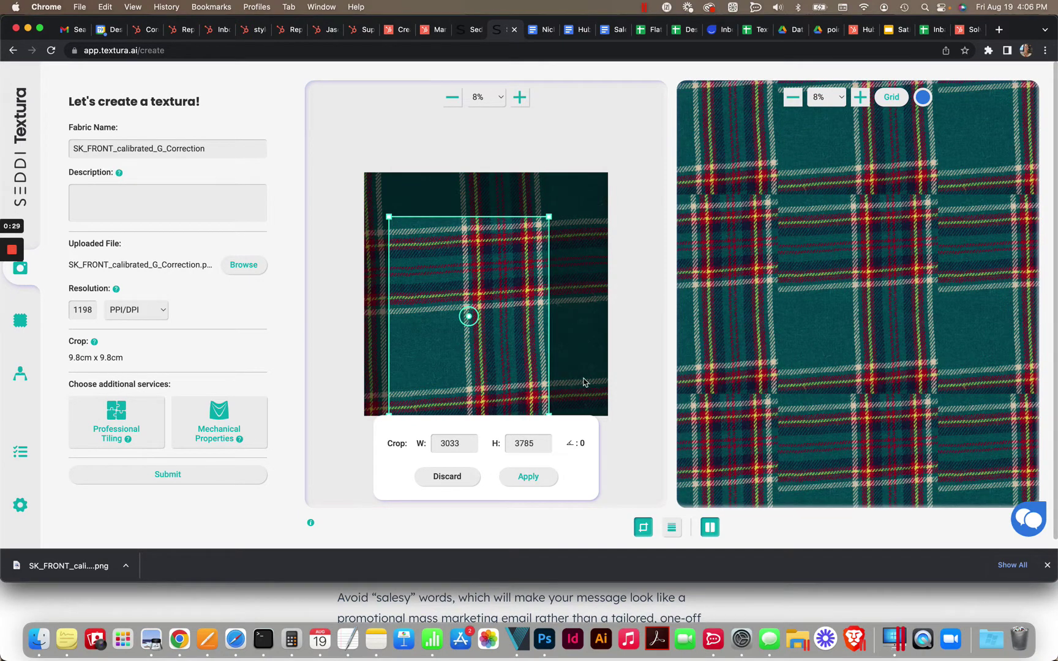
drag(598, 370, 587, 328)
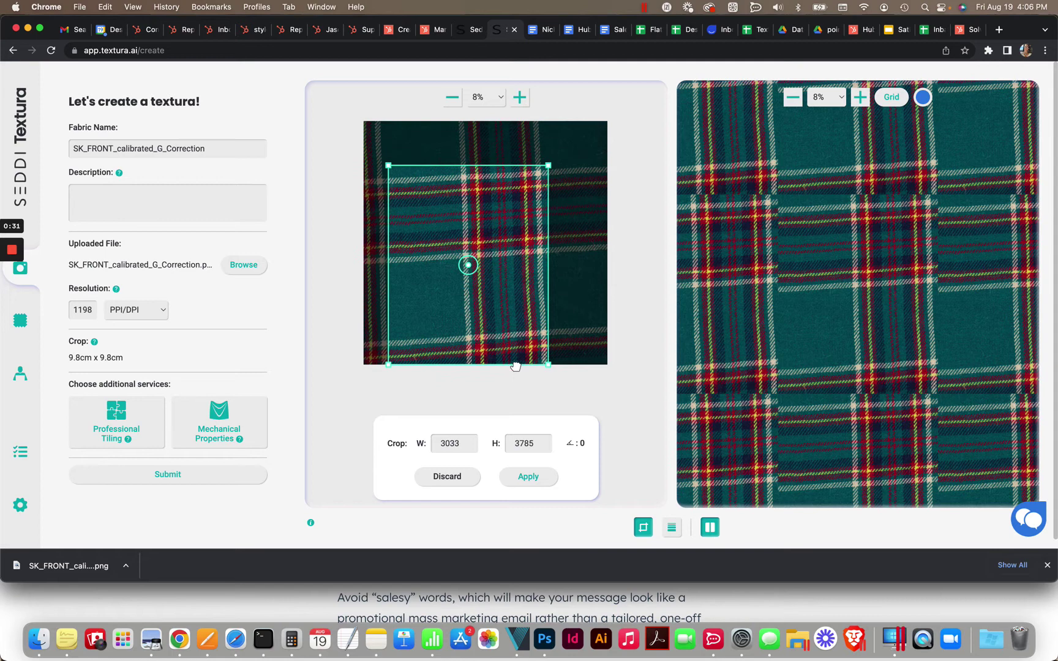
drag(515, 366, 514, 328)
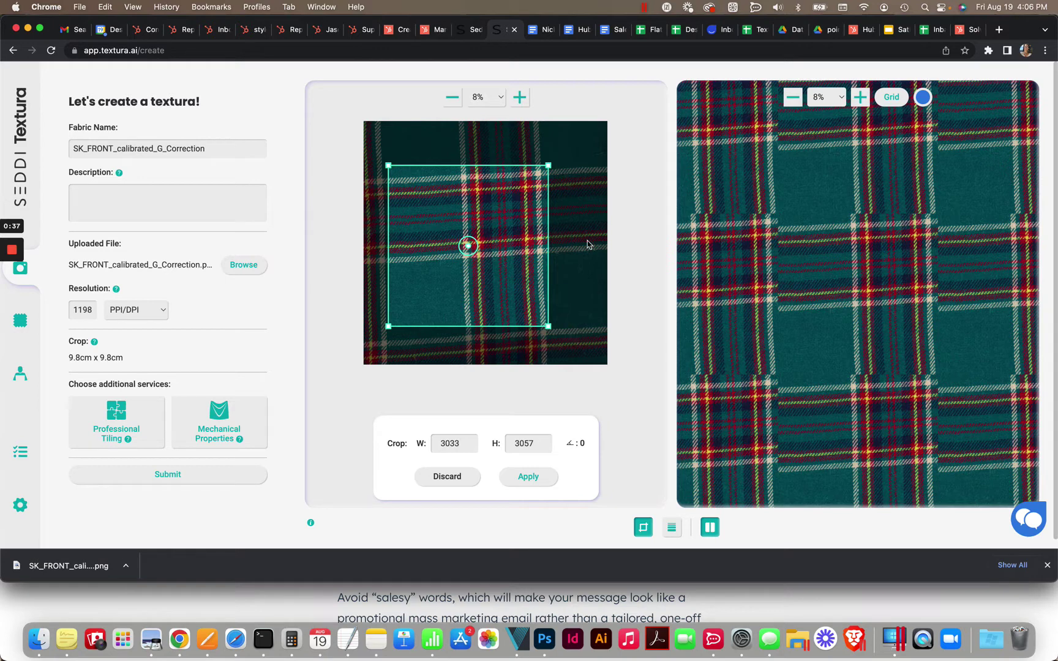
drag(557, 154, 562, 161)
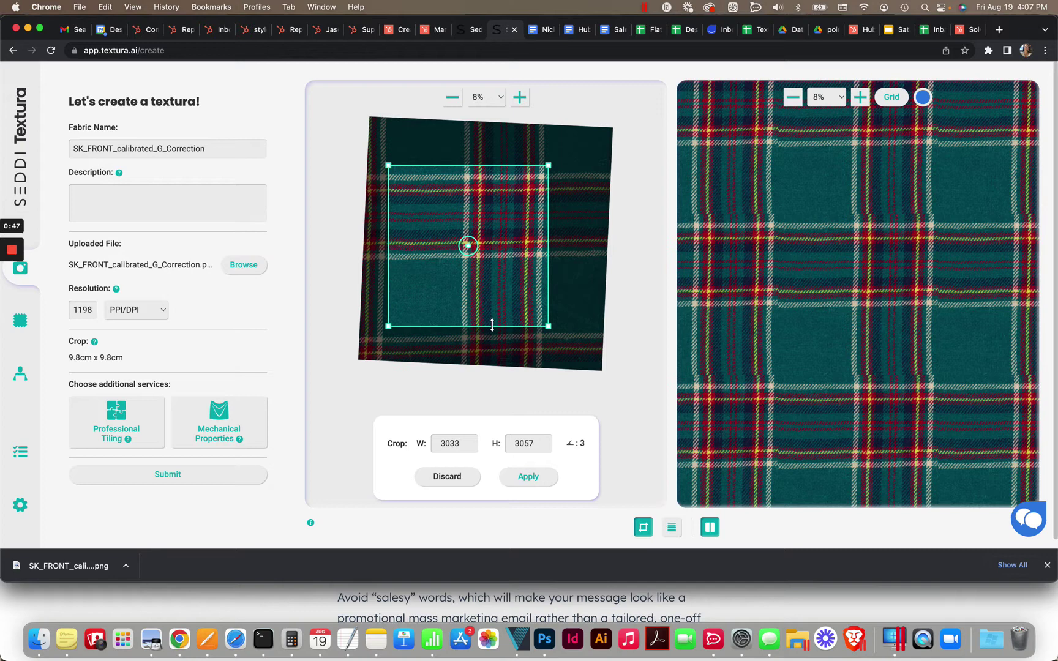
Step: Nudge the crop's bottom and top edges so the height reads 3079 at the 3° tilt
drag(492, 324, 491, 330)
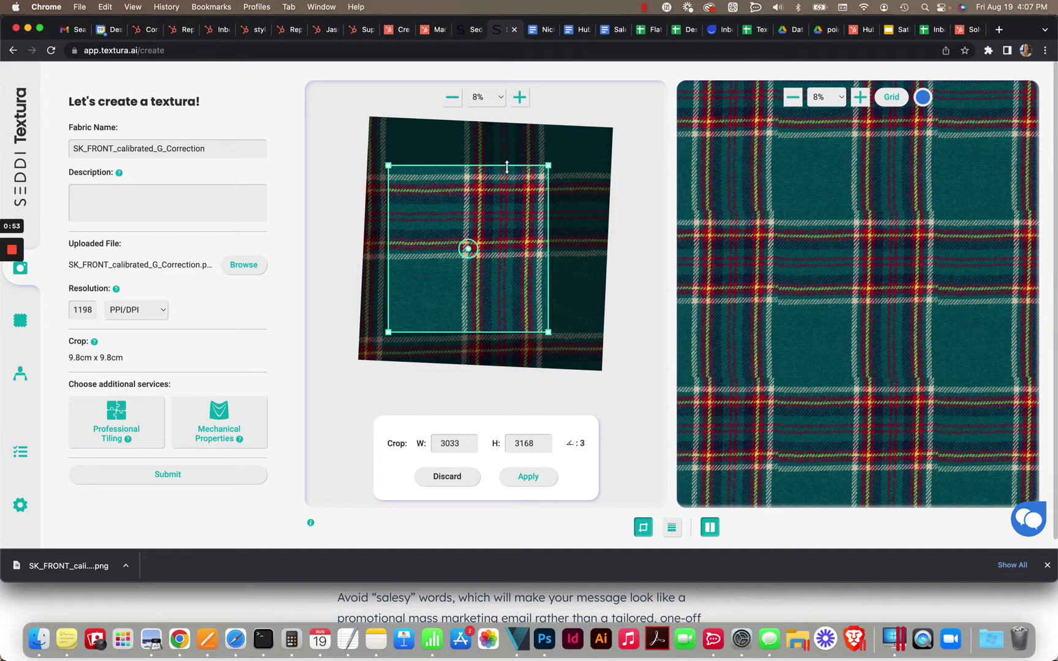
drag(507, 166, 507, 171)
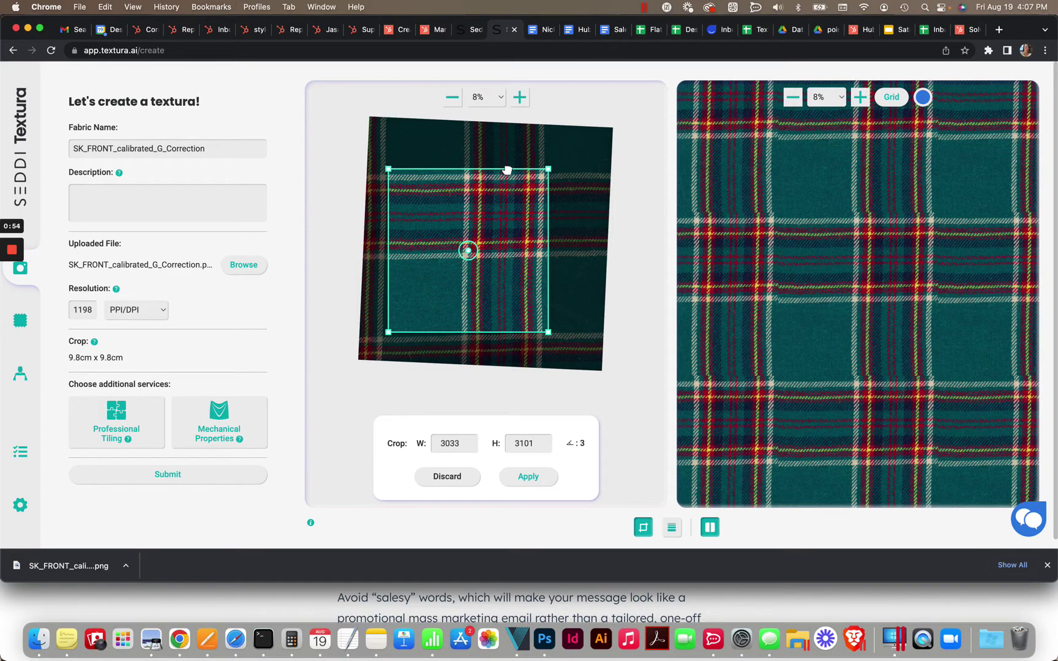
Step: Zoom in on the fabric and lower the crop's top edge slightly
click(520, 97)
click(520, 97)
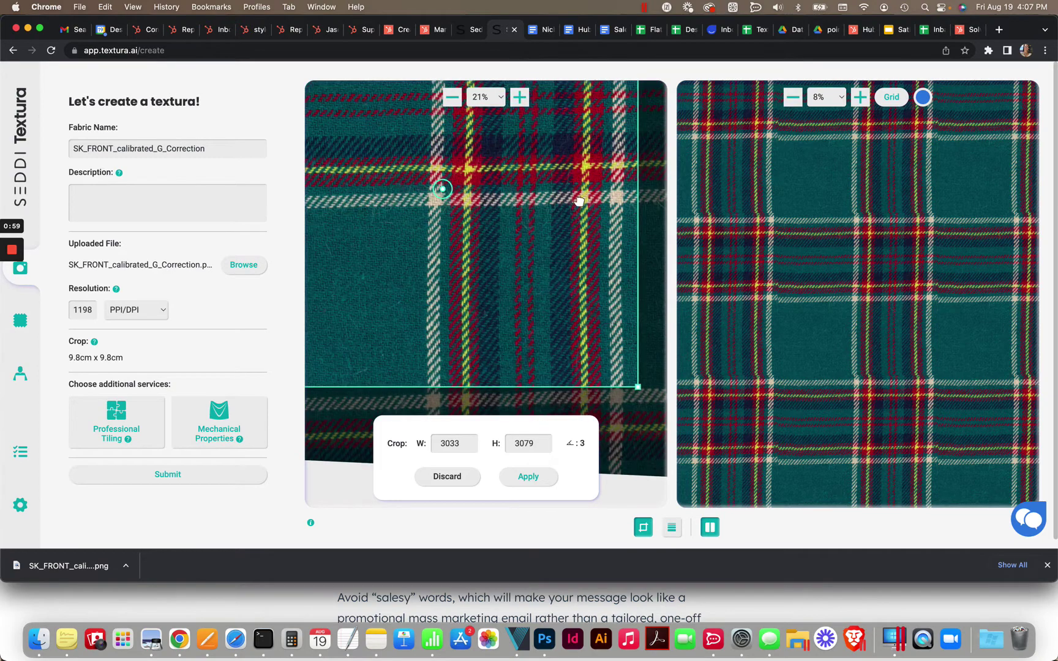
scroll(579, 200, down, 5)
scroll(579, 201, right, 3)
drag(551, 236, 552, 266)
drag(435, 205, 476, 228)
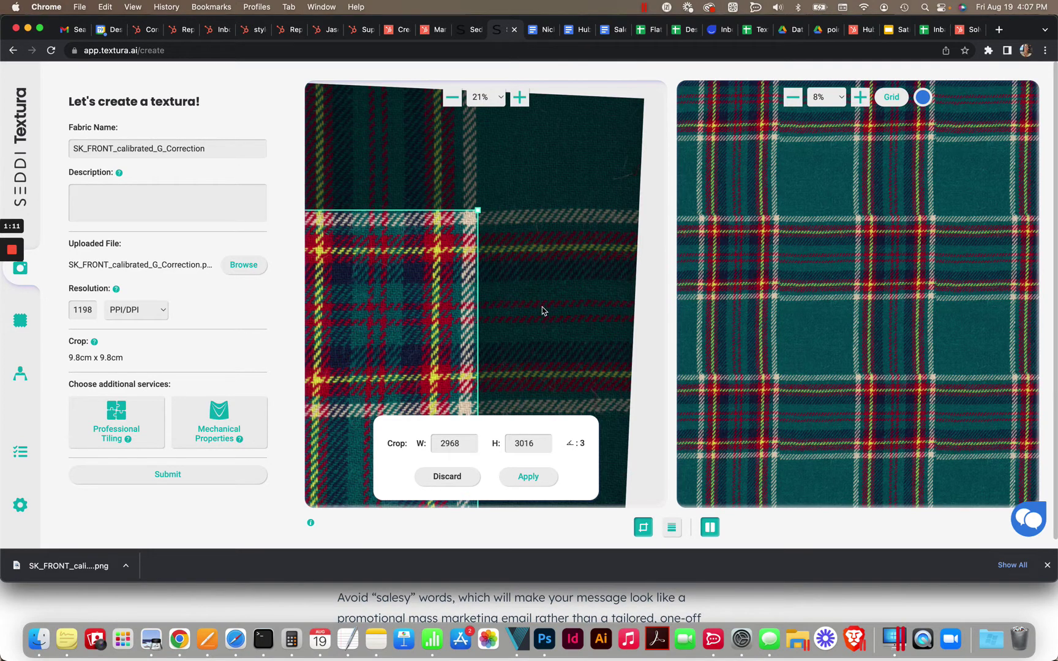
Step: Extend the crop's bottom and pull its right side in to reach 2935 × 3052
drag(542, 307, 545, 178)
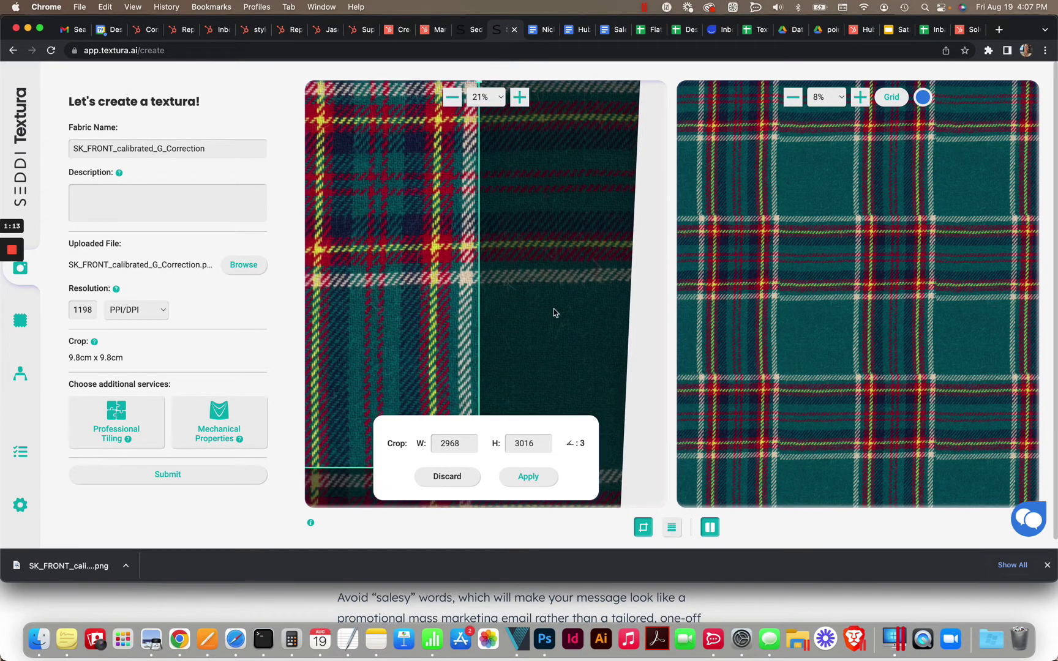
scroll(553, 322, up, 3)
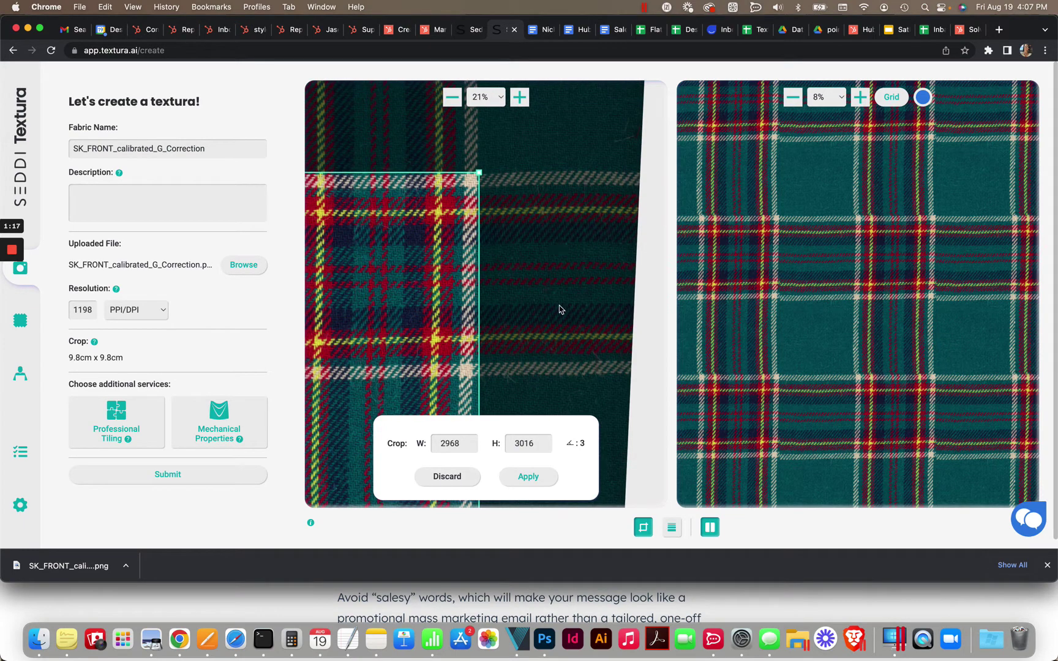
scroll(570, 342, down, 8)
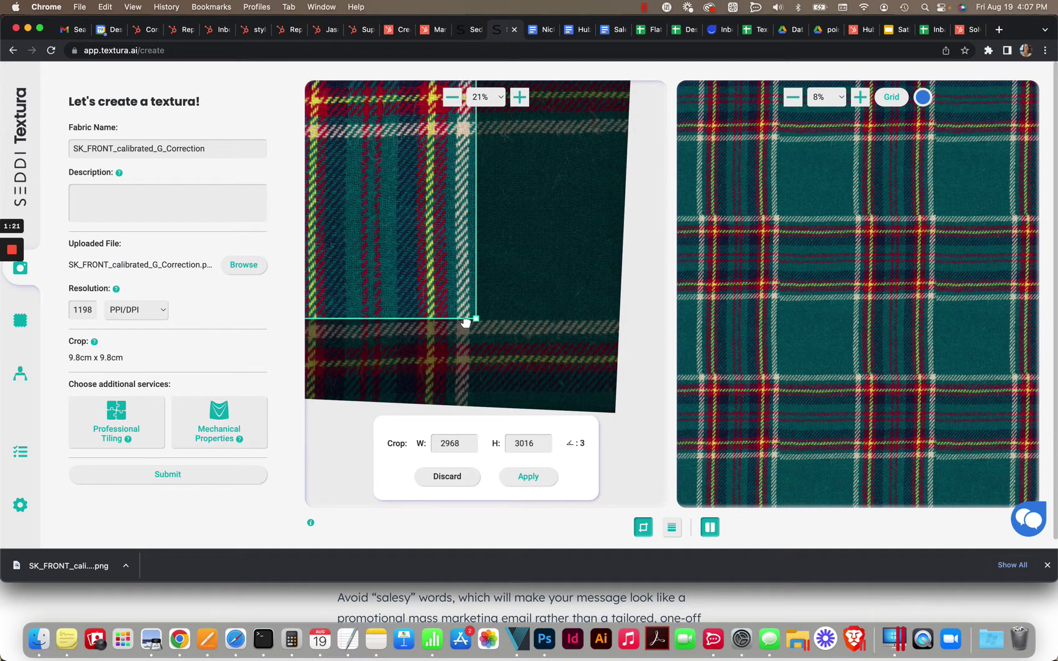
drag(466, 322, 466, 327)
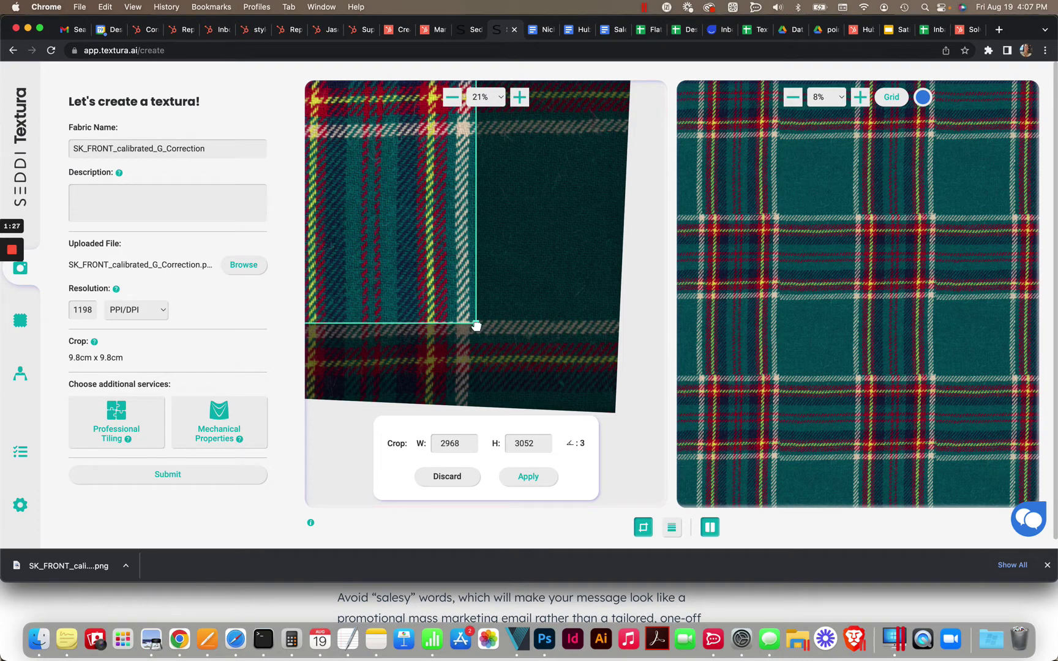
drag(476, 325, 472, 325)
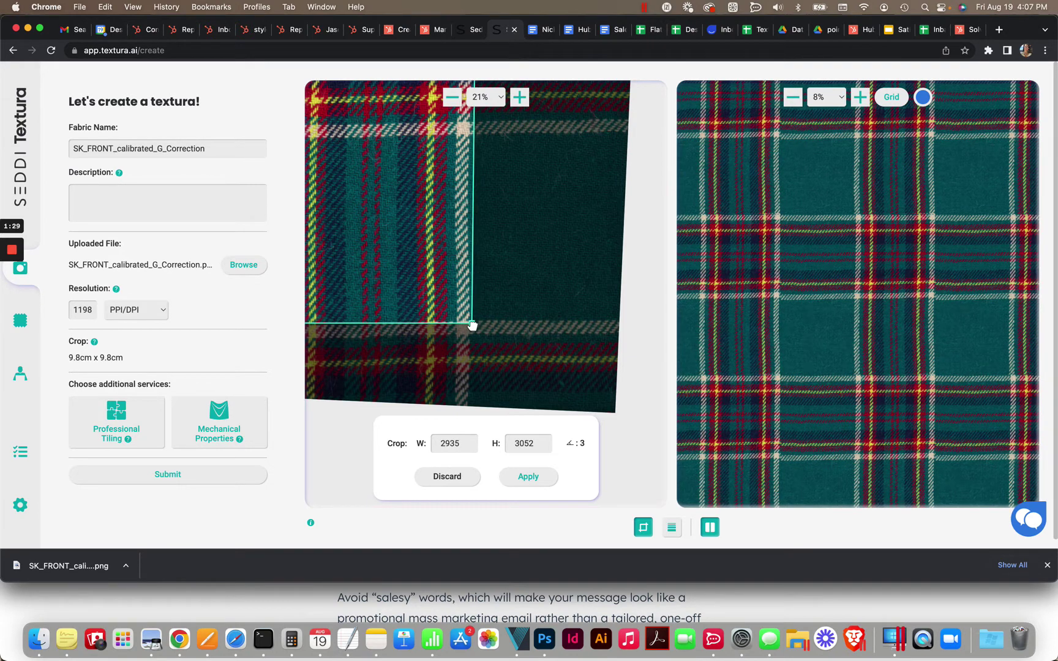
Step: Drag the crop's bottom-left and top-left corners outward so the width reads 3005
drag(383, 369, 587, 341)
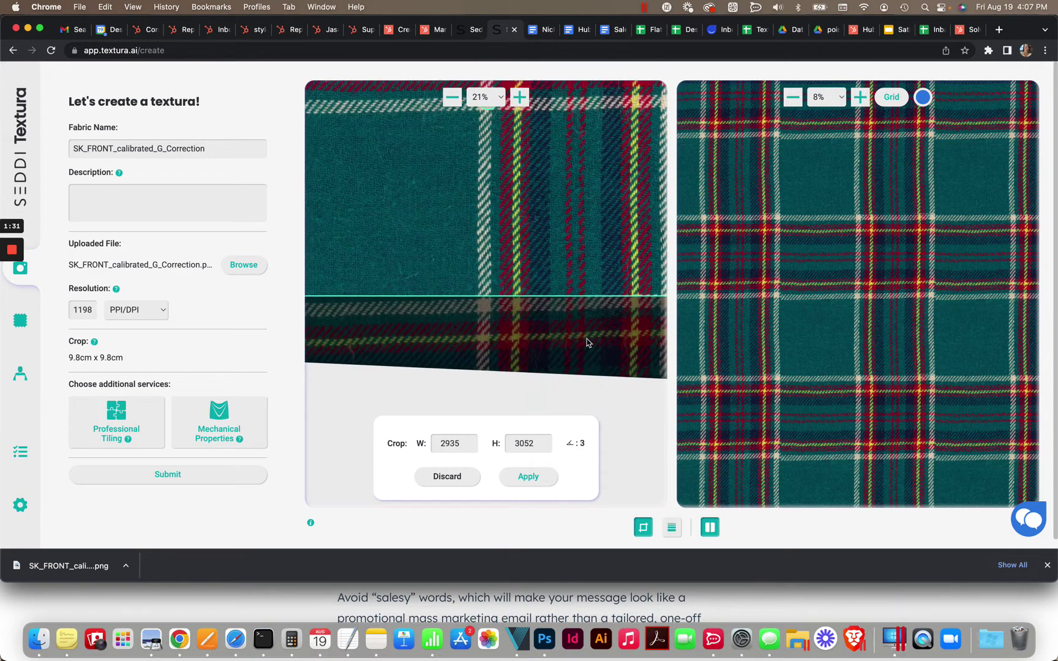
drag(480, 344, 336, 355)
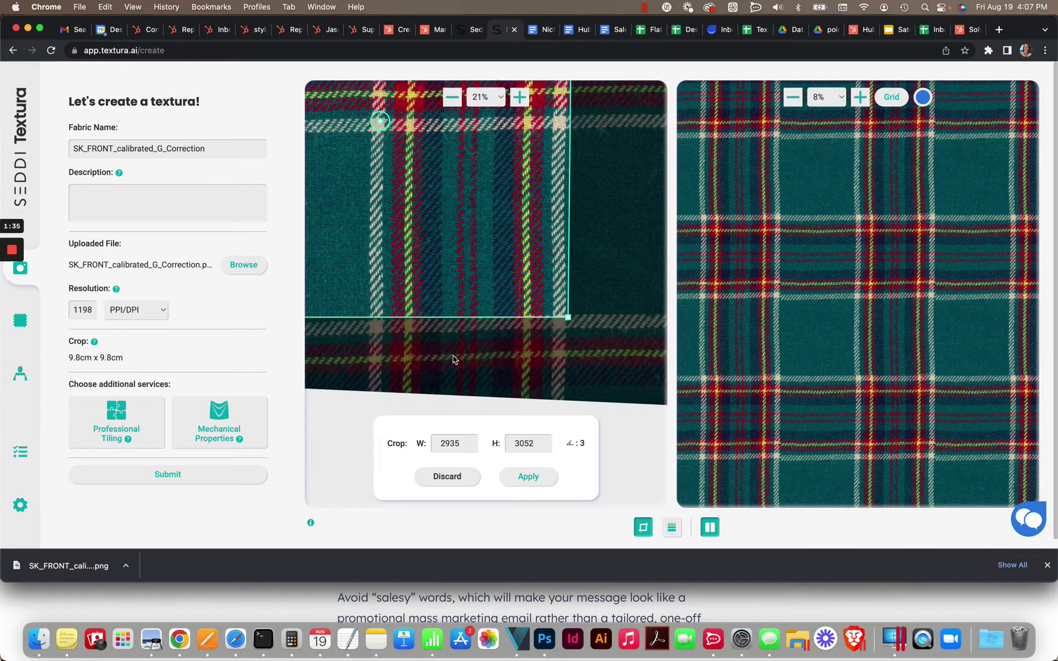
drag(479, 349, 237, 331)
drag(418, 339, 541, 337)
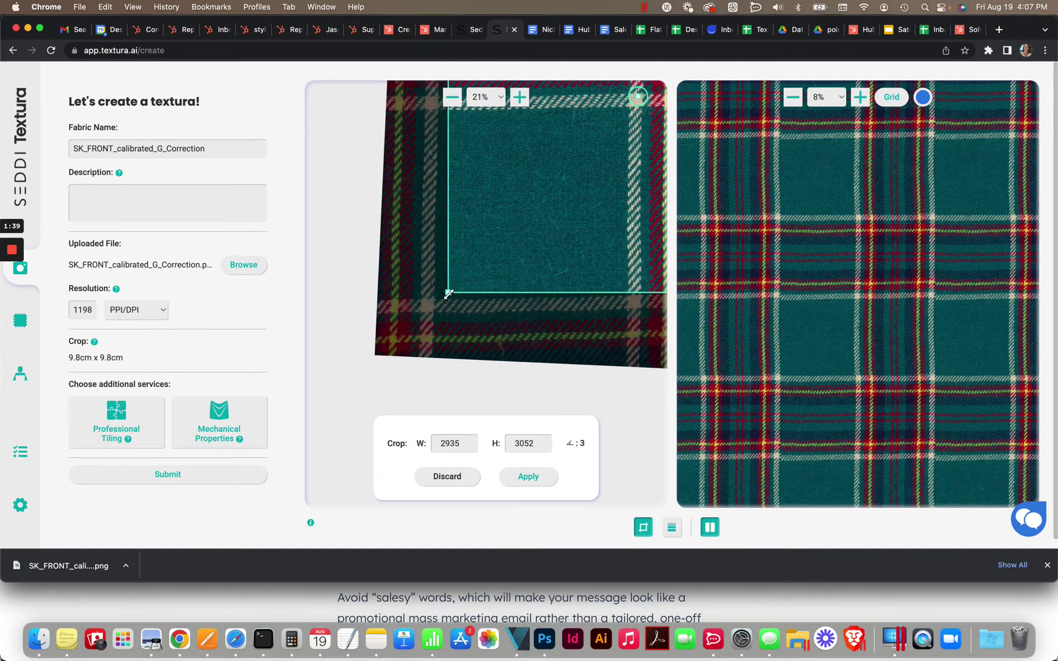
drag(448, 294, 436, 300)
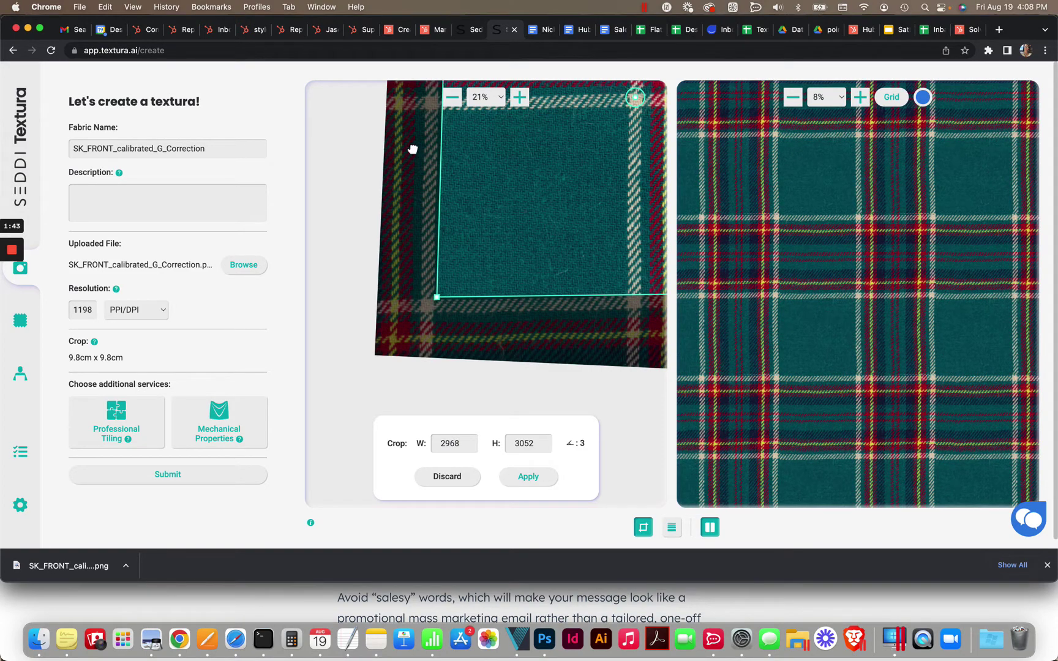
scroll(413, 149, down, 3)
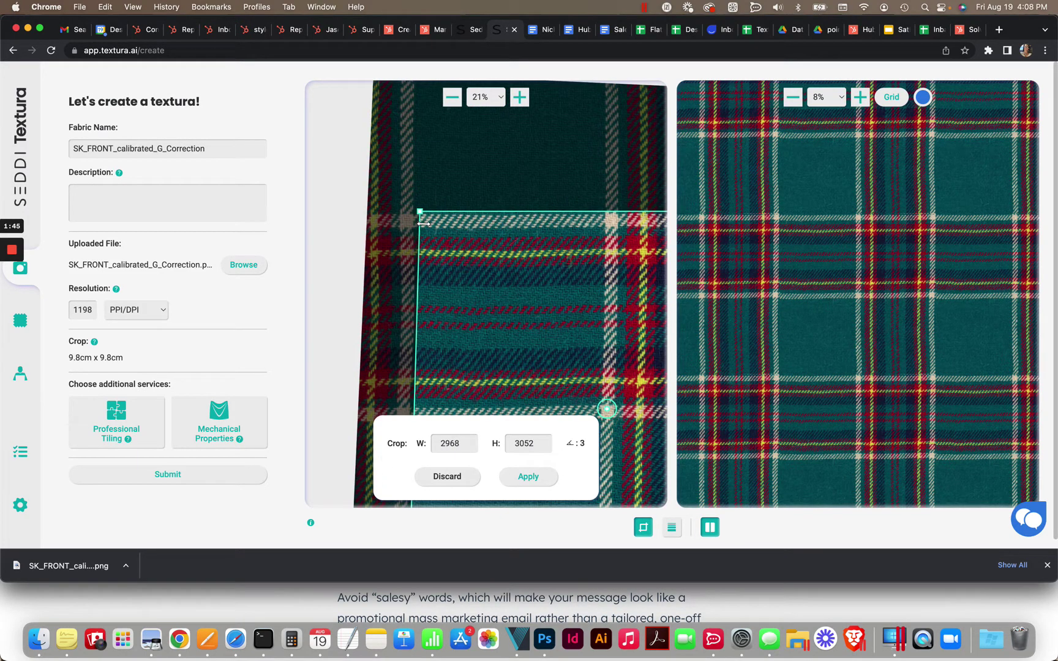
drag(420, 212, 415, 215)
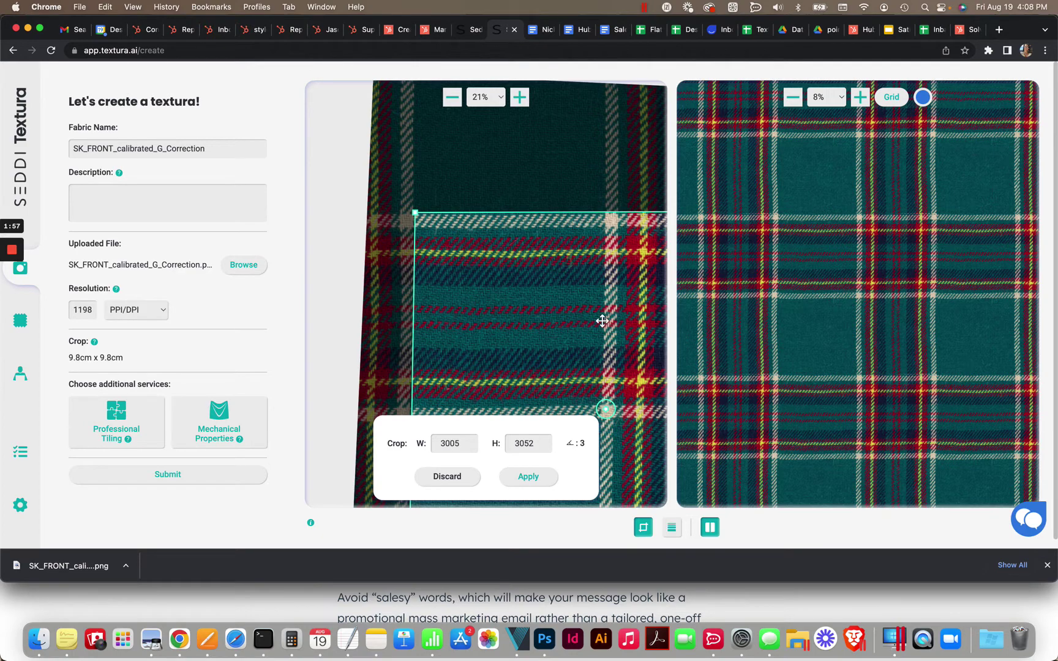
drag(593, 312, 483, 301)
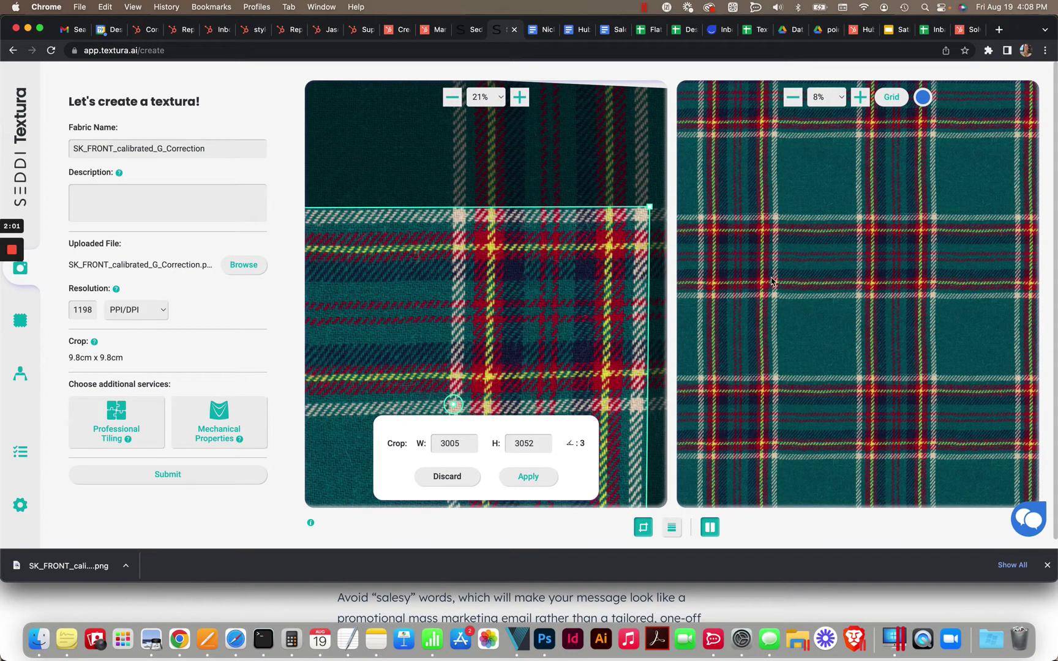
Step: Zoom out to 7%, move the crop box up and right, and re-rotate the fabric slightly
click(450, 103)
click(450, 103)
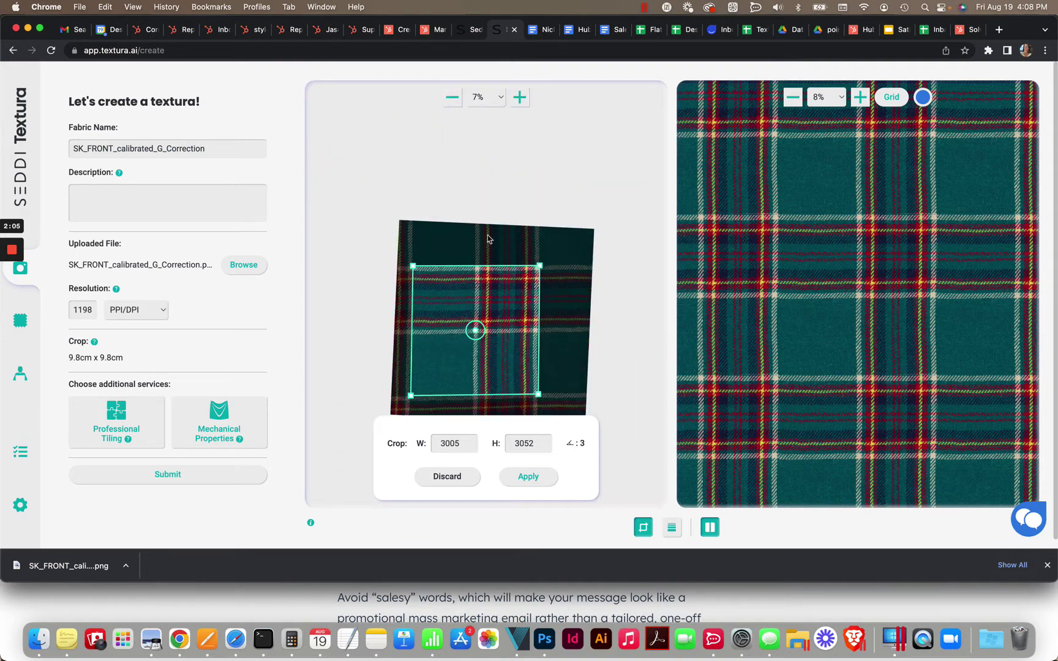
scroll(570, 300, up, 5)
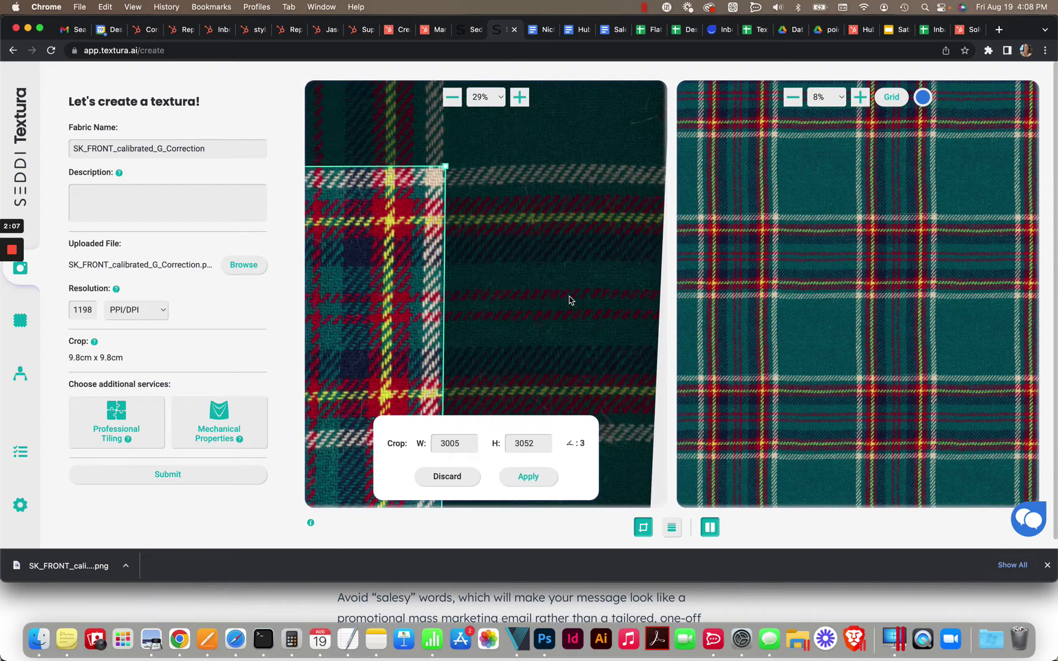
click(452, 101)
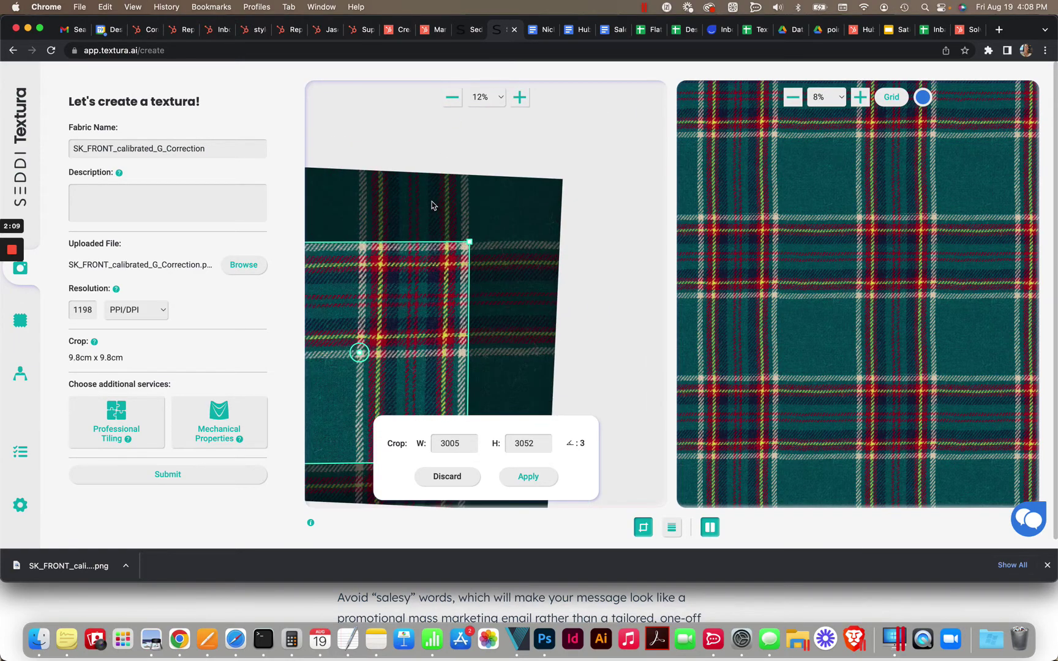
click(453, 98)
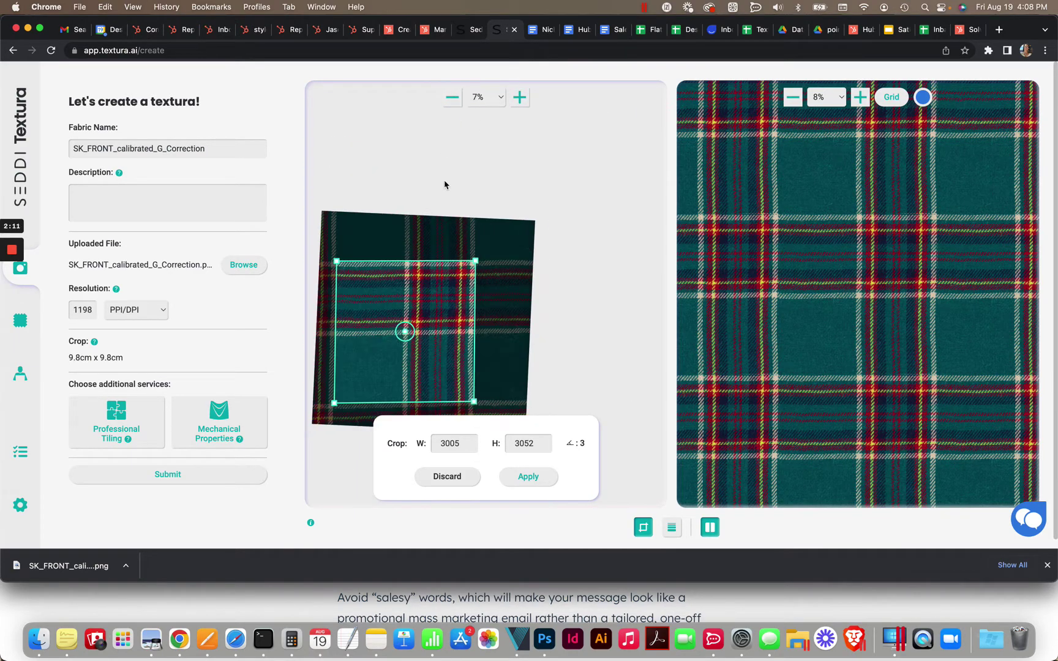
drag(396, 364, 440, 352)
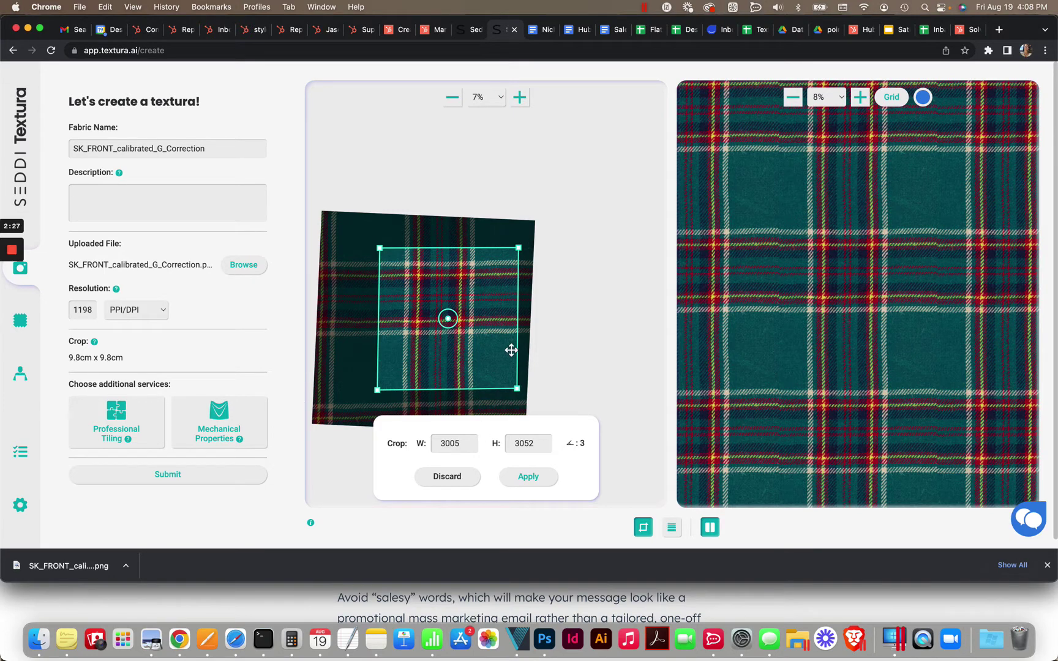
drag(520, 240, 522, 241)
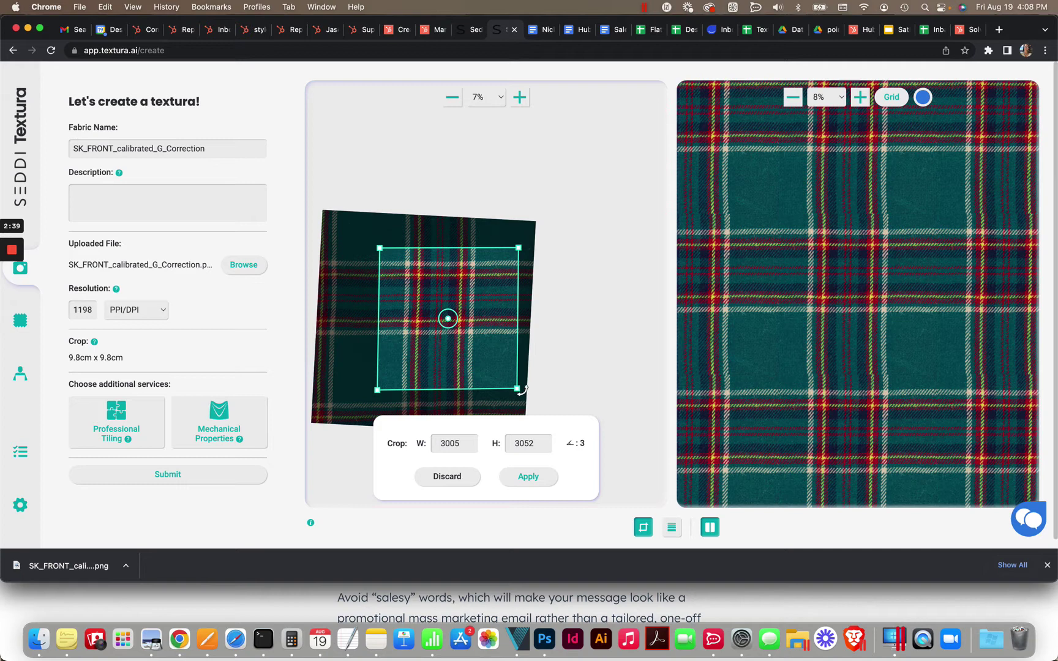
Step: Pull the crop's lower-right corner inward to 2970 × 3066, then zoom back out to 11%
click(519, 98)
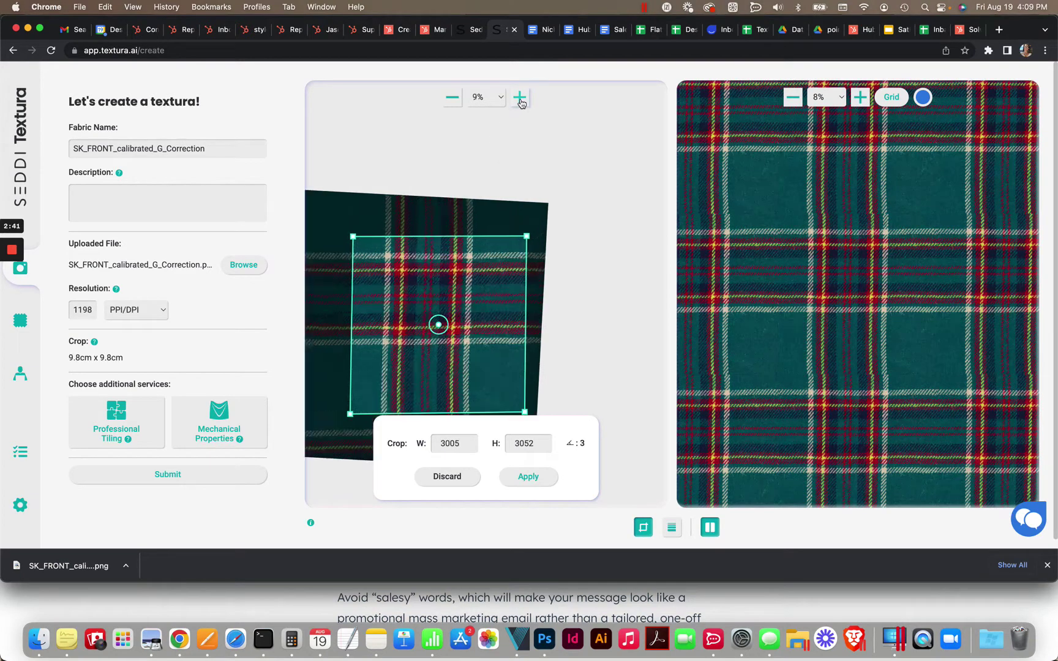
click(519, 98)
drag(566, 302, 614, 161)
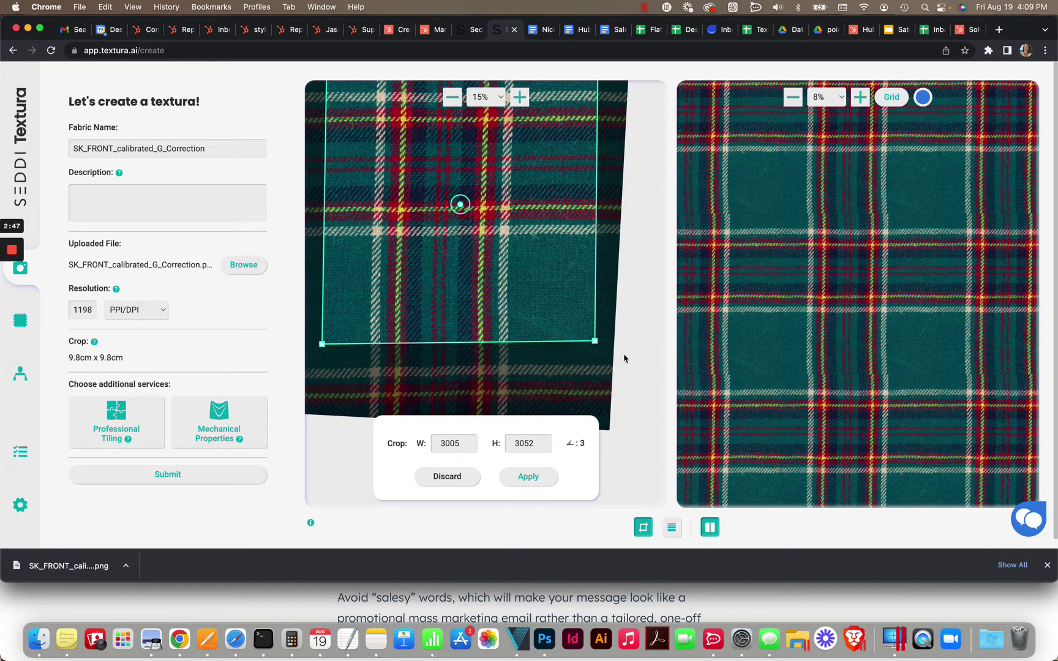
drag(596, 343, 592, 346)
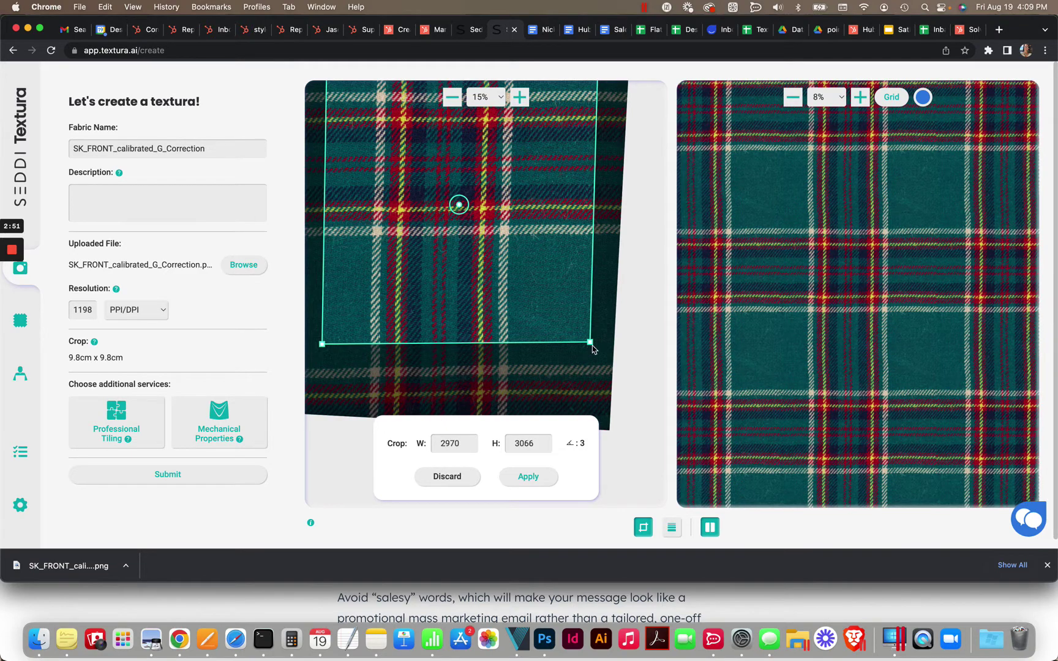
scroll(612, 170, up, 5)
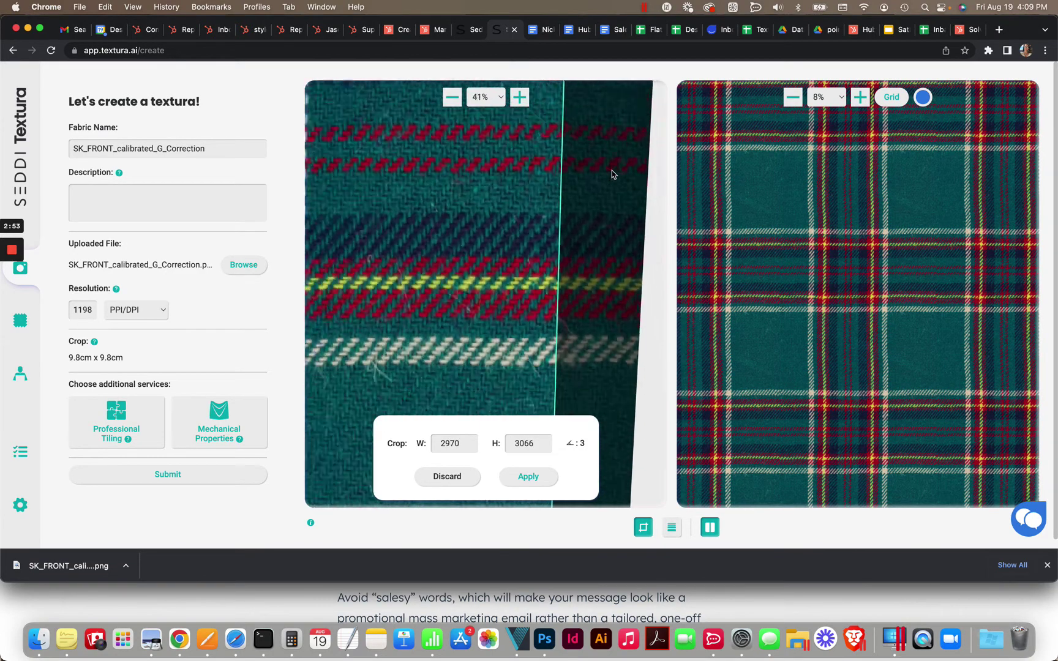
scroll(611, 170, down, 5)
scroll(614, 159, down, 1)
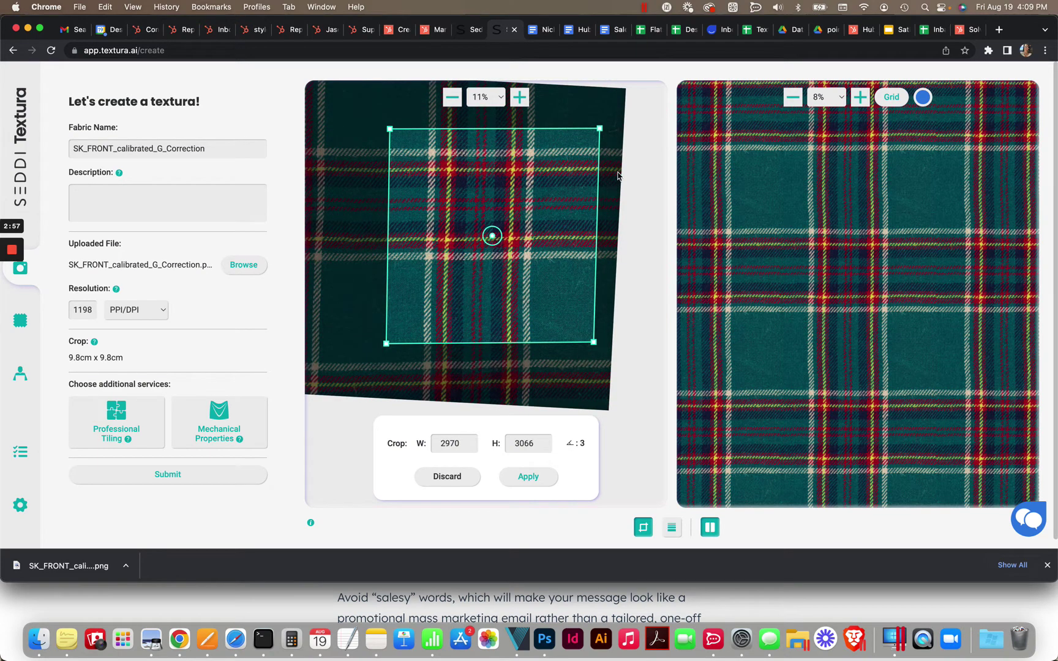
Step: Toggle the grid overlay and nudge the crop's top-right corner so the height reads 3065
click(889, 102)
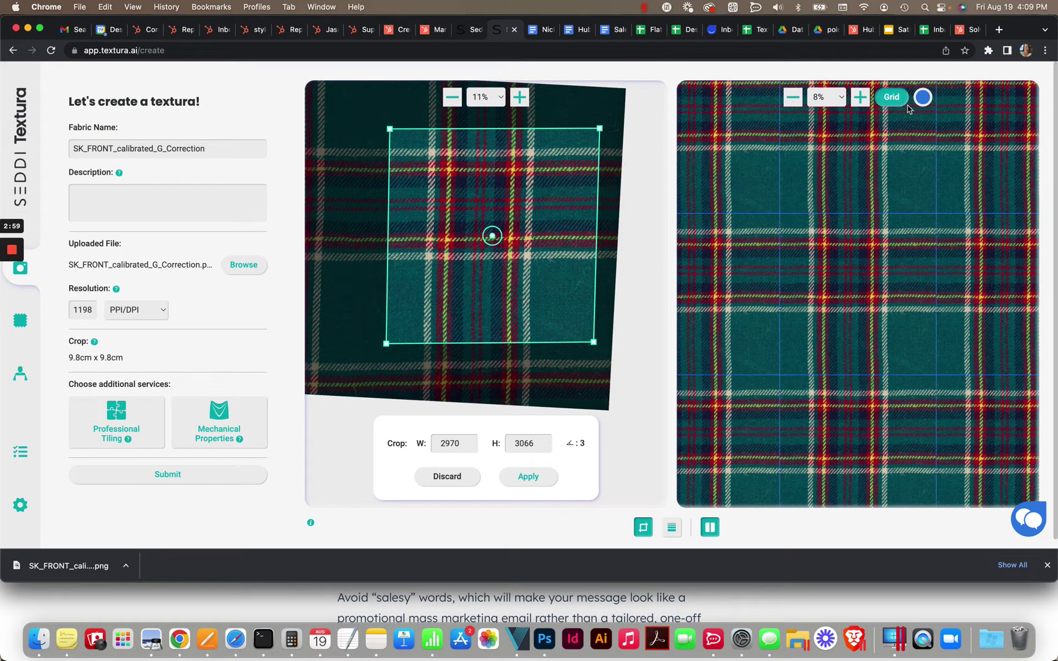
click(890, 100)
click(891, 100)
click(891, 100)
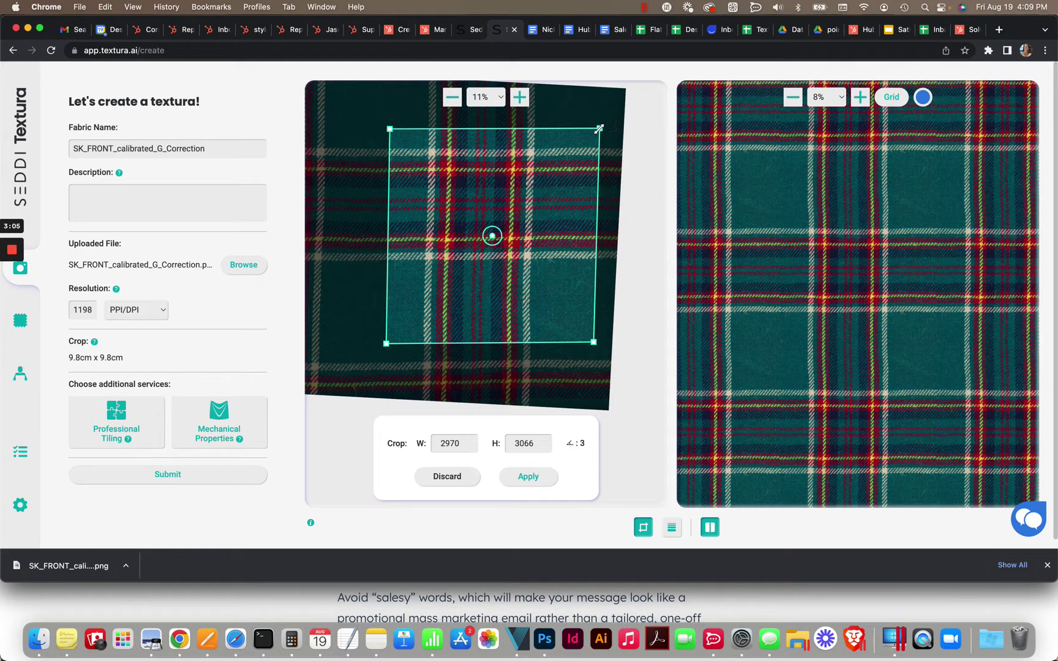
drag(599, 128, 598, 130)
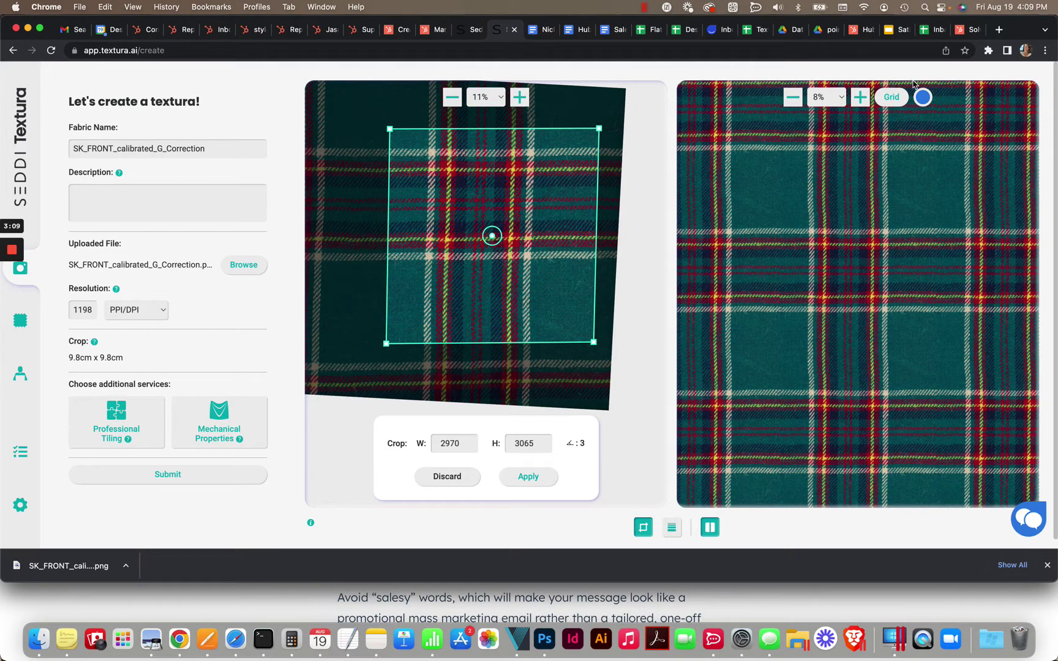
Step: Enlarge the tiled preview to 34% and show the grid in bright green
click(860, 97)
click(860, 96)
click(860, 97)
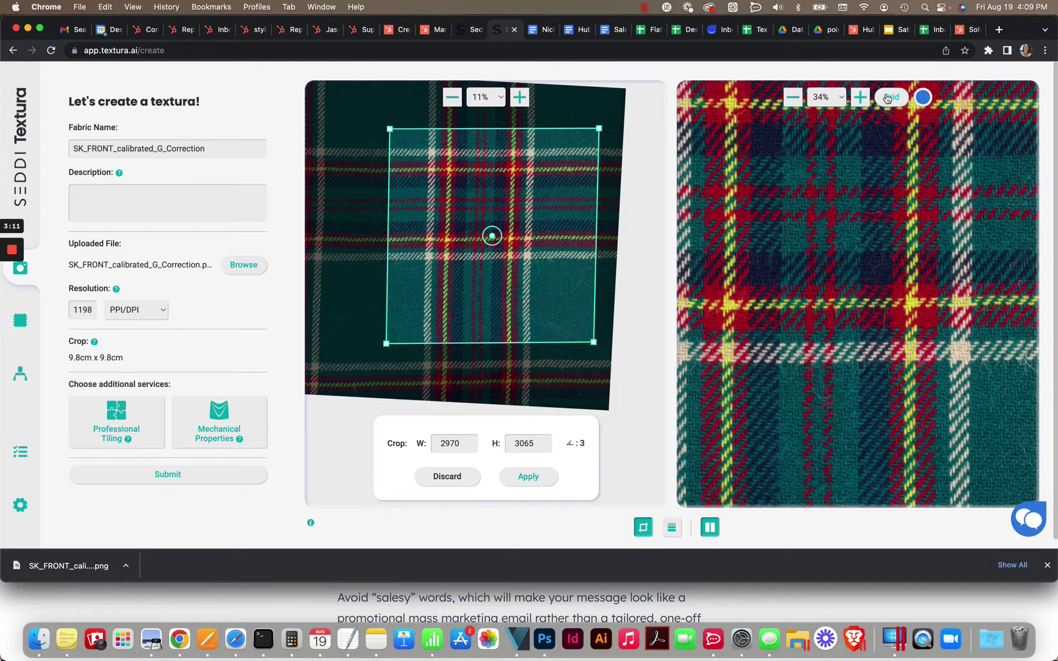
click(924, 98)
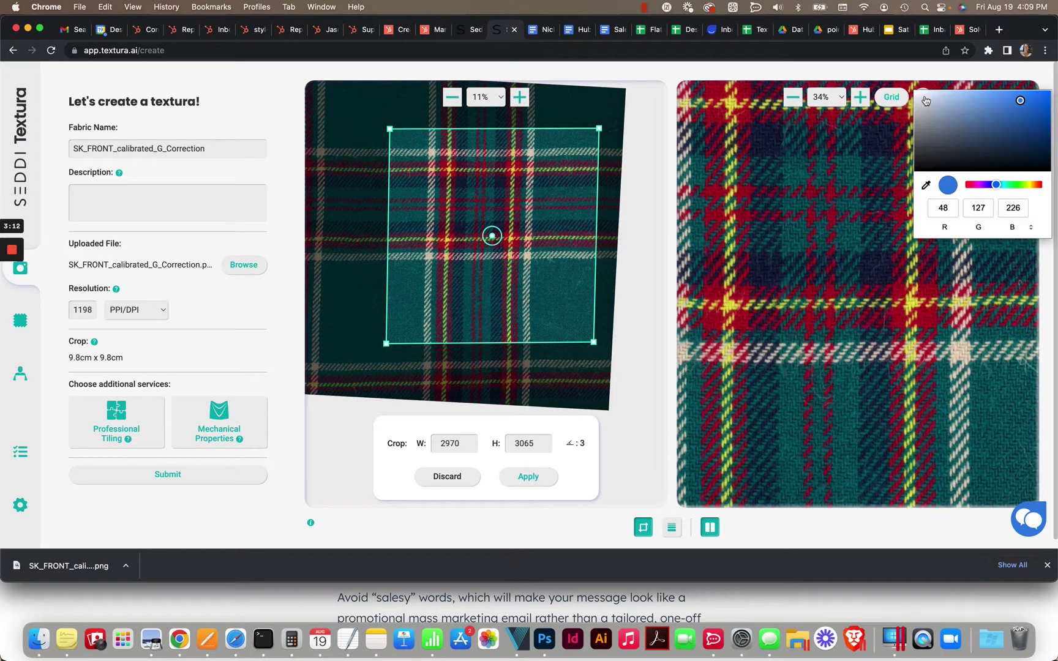
click(1019, 185)
click(1035, 91)
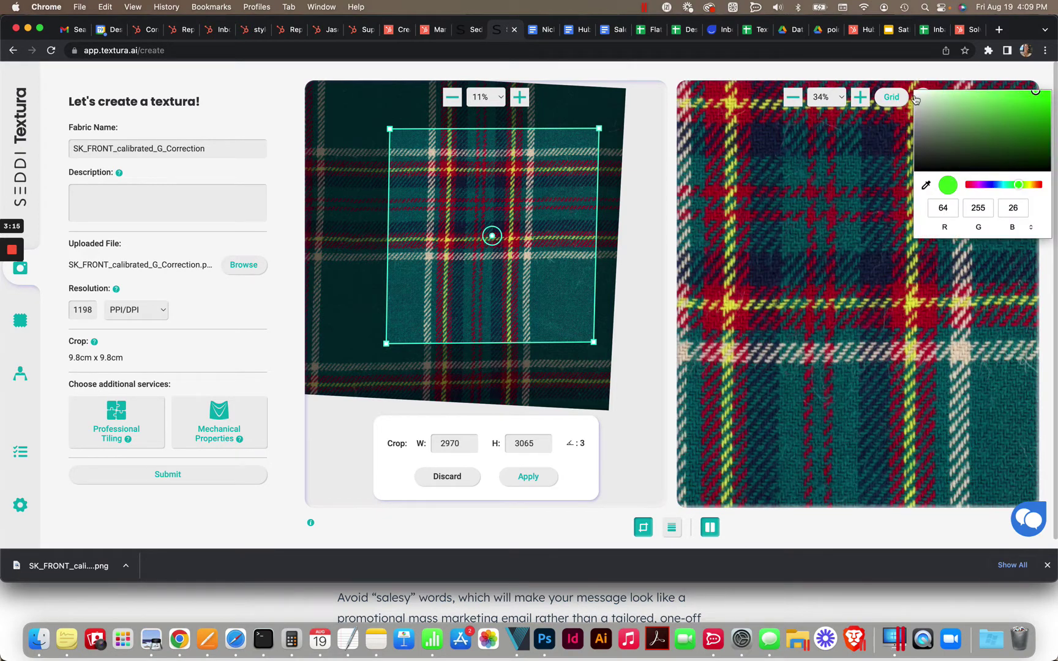
click(889, 97)
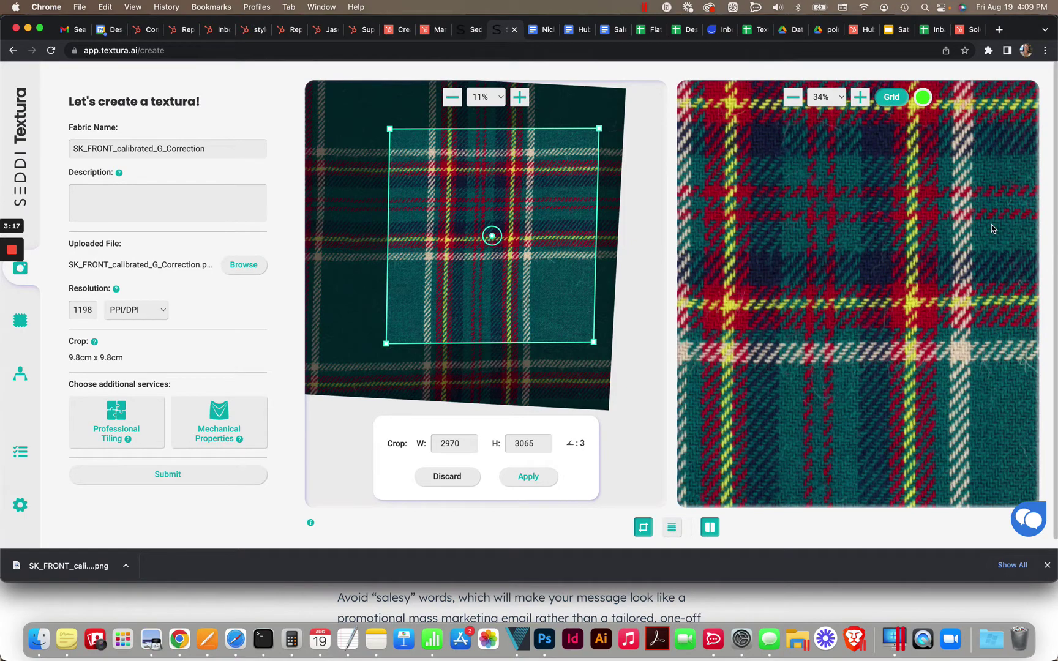
Step: Pan the preview to a tile seam and narrow the crop's right edge to a width of 2953
drag(993, 229, 817, 313)
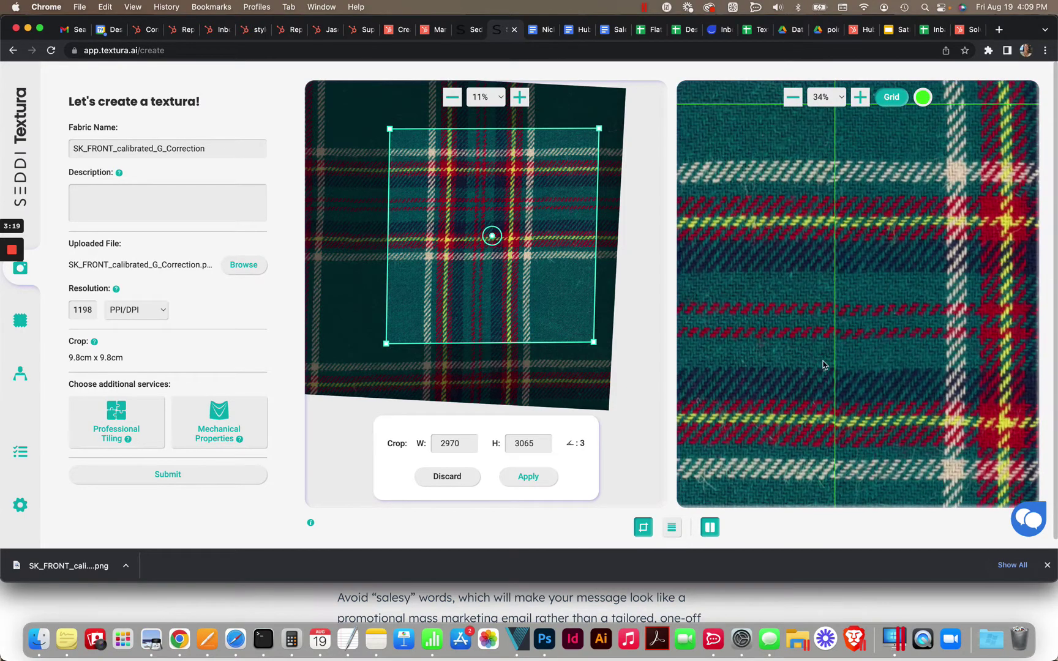
click(892, 98)
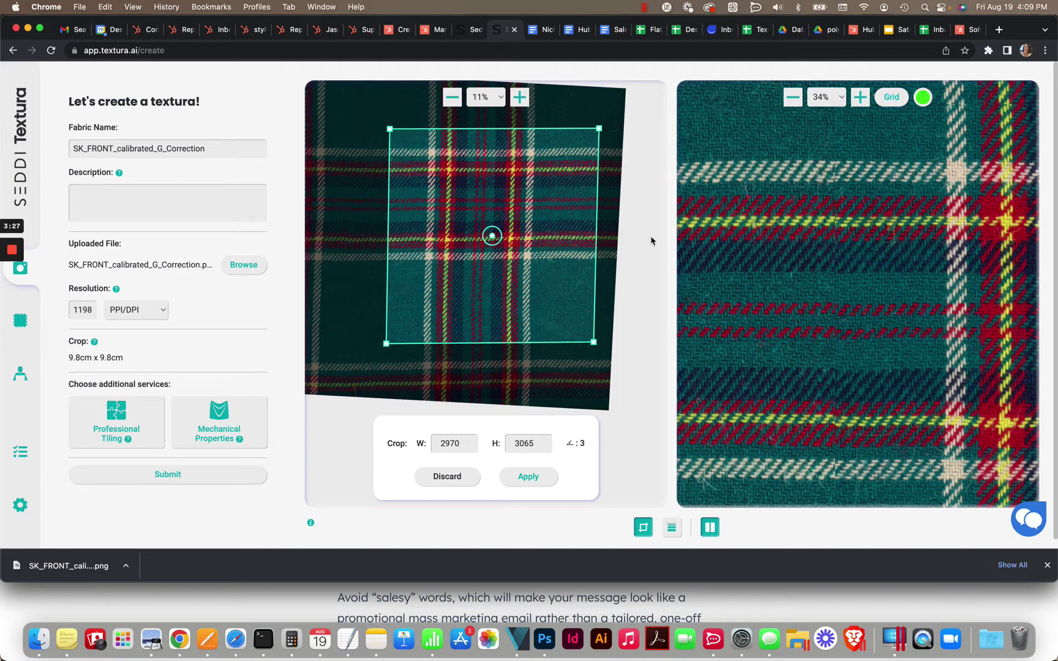
drag(595, 251, 594, 250)
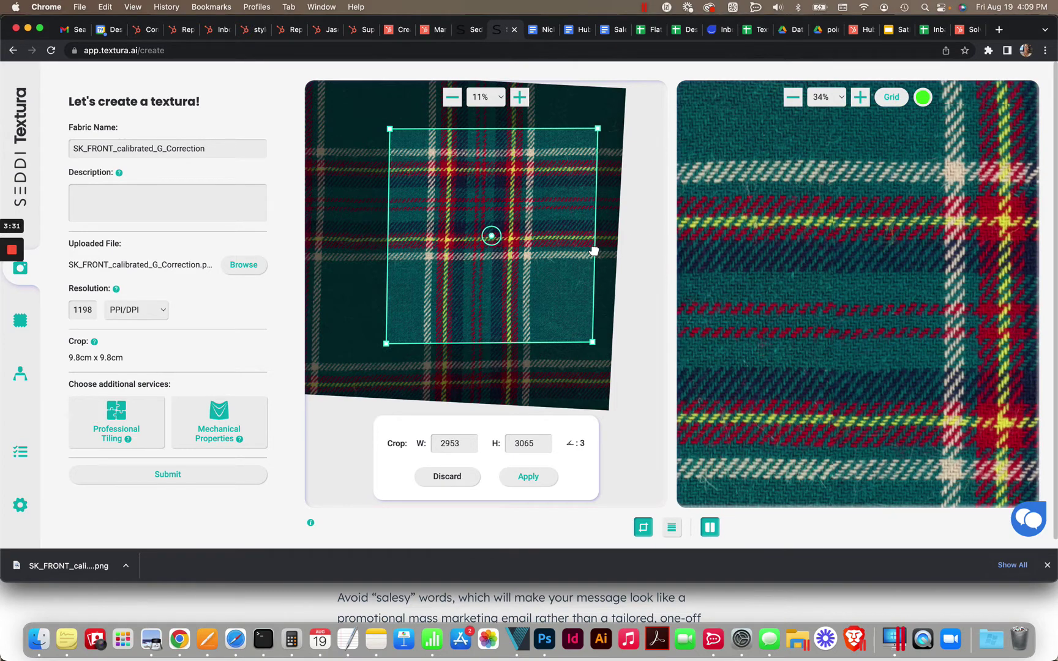
drag(593, 251, 593, 250)
Step: Check the seams with the grid and adjust the crop's bottom edge to a height of 3056
drag(777, 393, 916, 352)
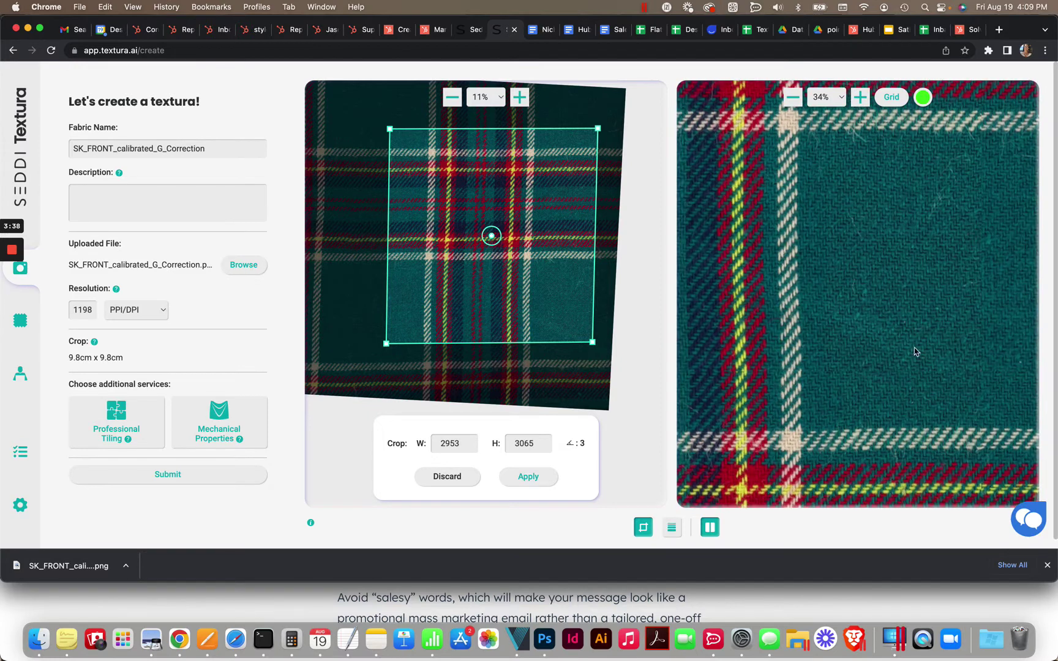
click(896, 99)
drag(835, 369, 899, 390)
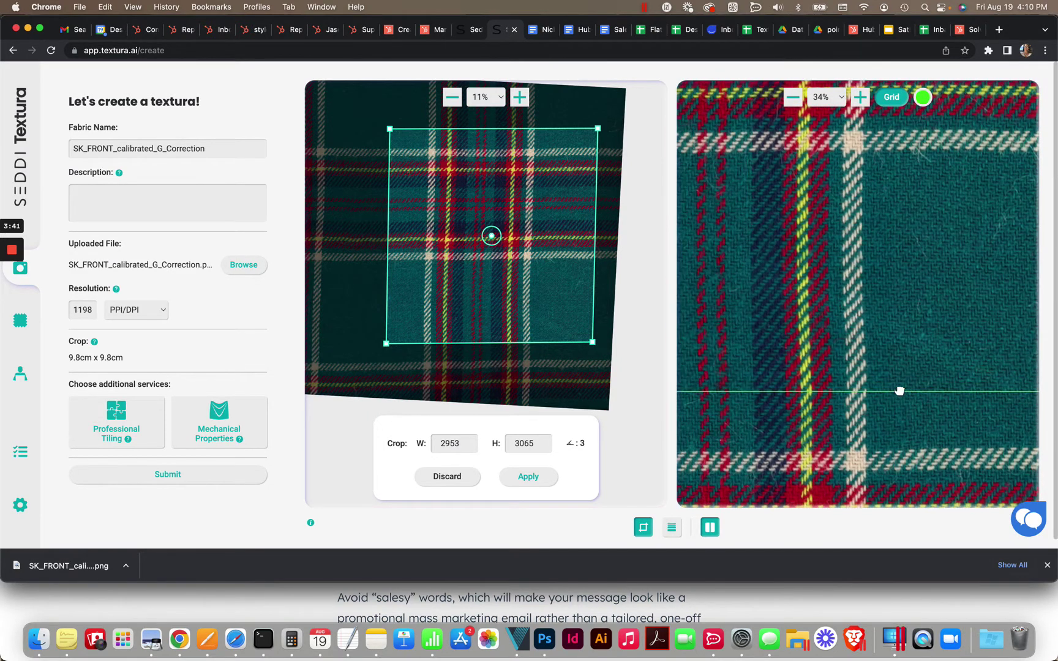
click(892, 99)
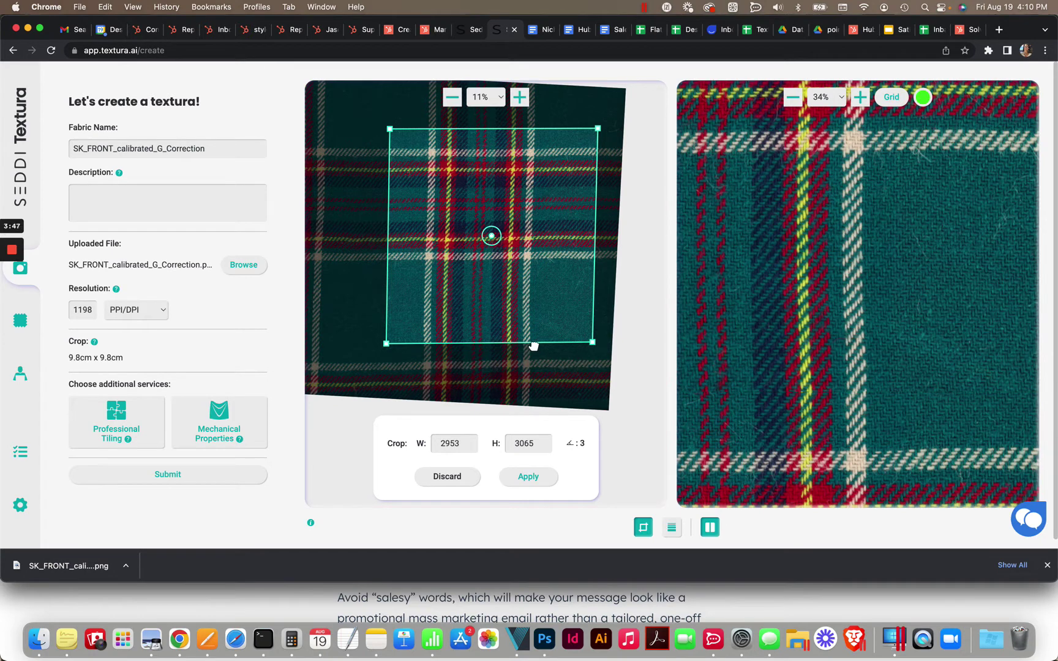
drag(533, 346, 533, 345)
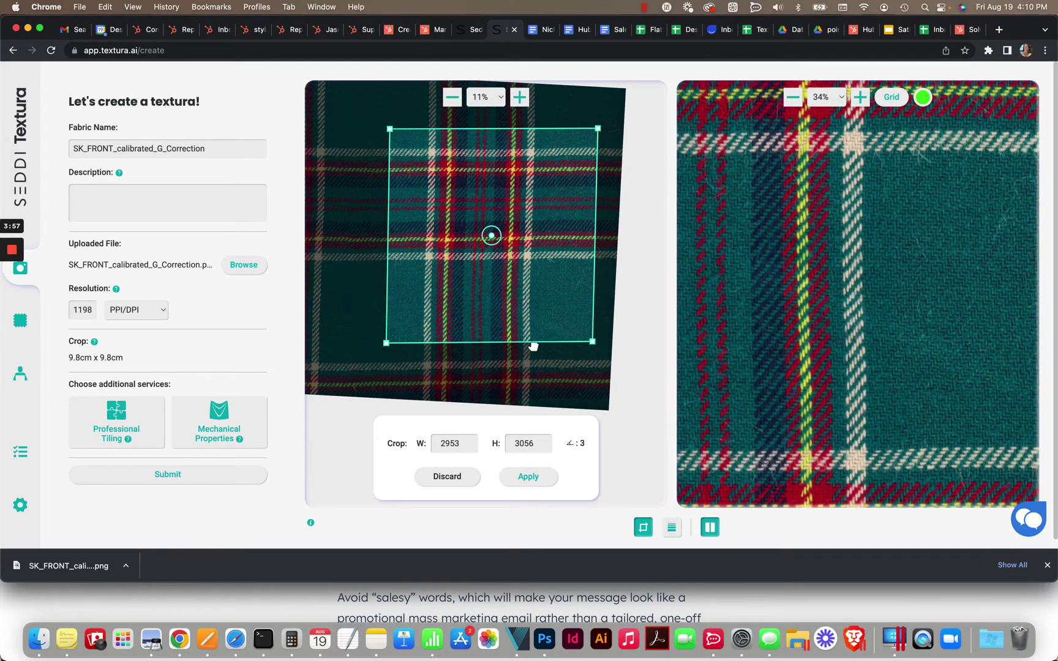
click(891, 96)
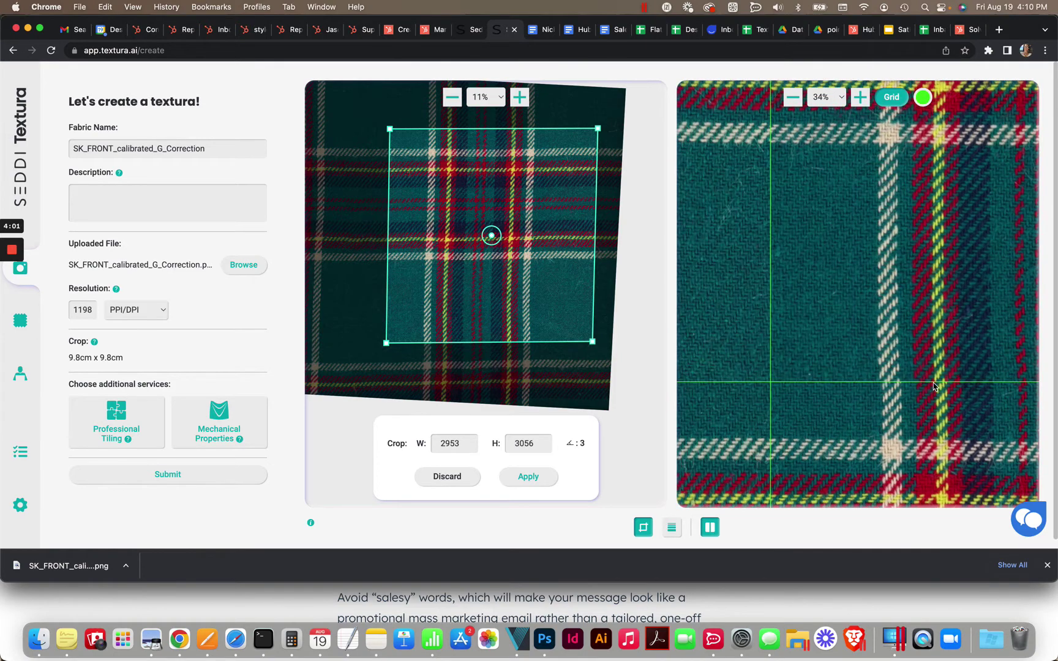
Step: Toggle the grid overlay, dismiss a stray context menu, and leave the grid hidden
click(887, 109)
click(887, 109)
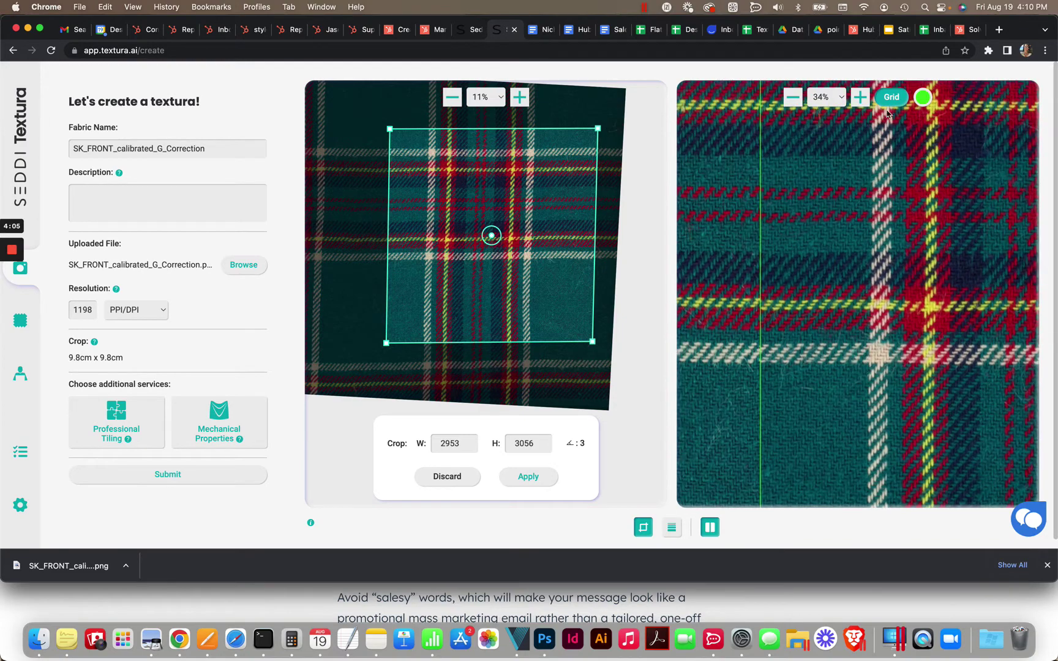
click(887, 107)
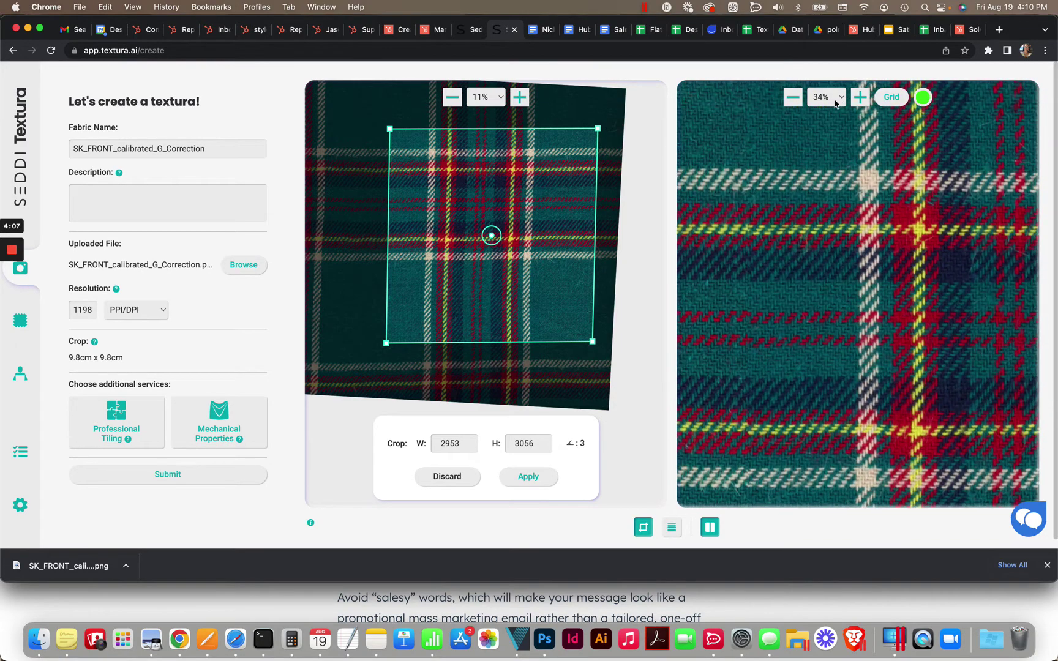
click(891, 109)
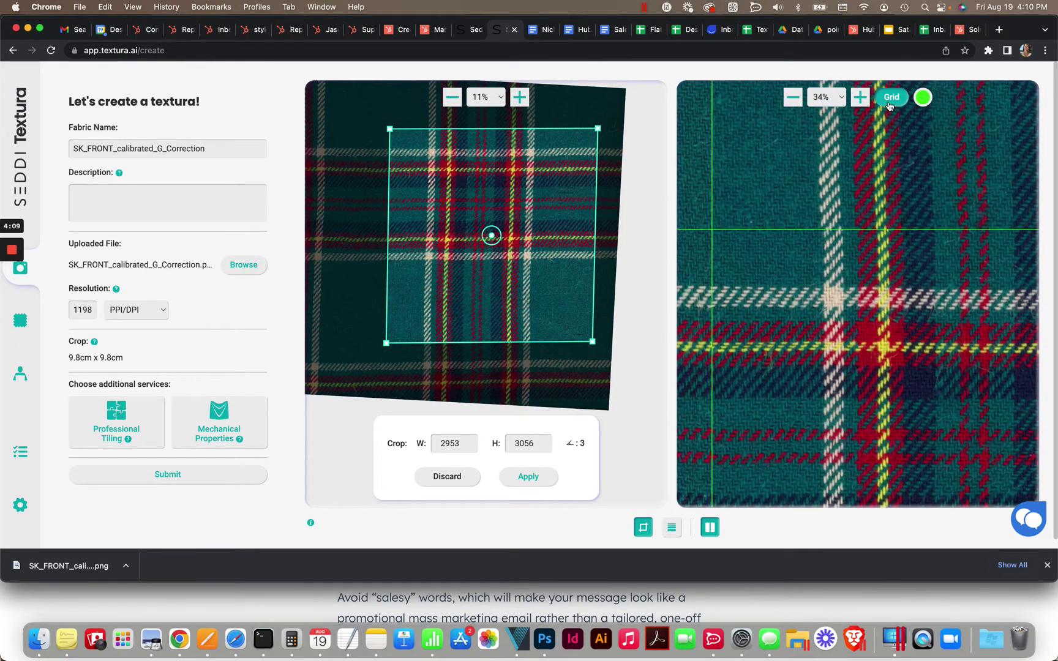
right_click(896, 104)
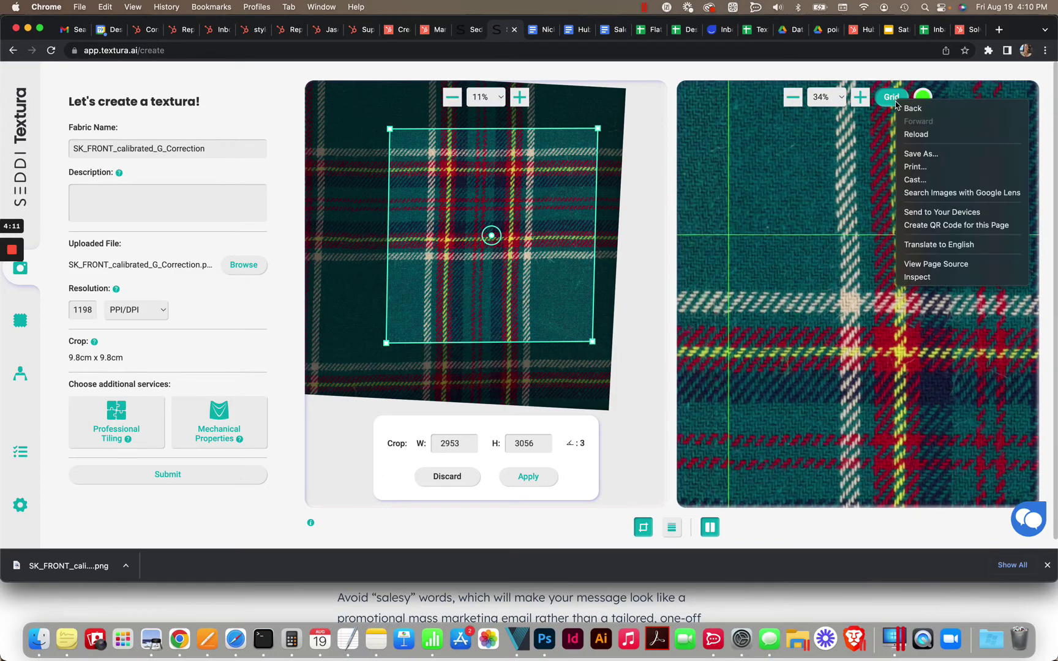
click(895, 105)
click(886, 107)
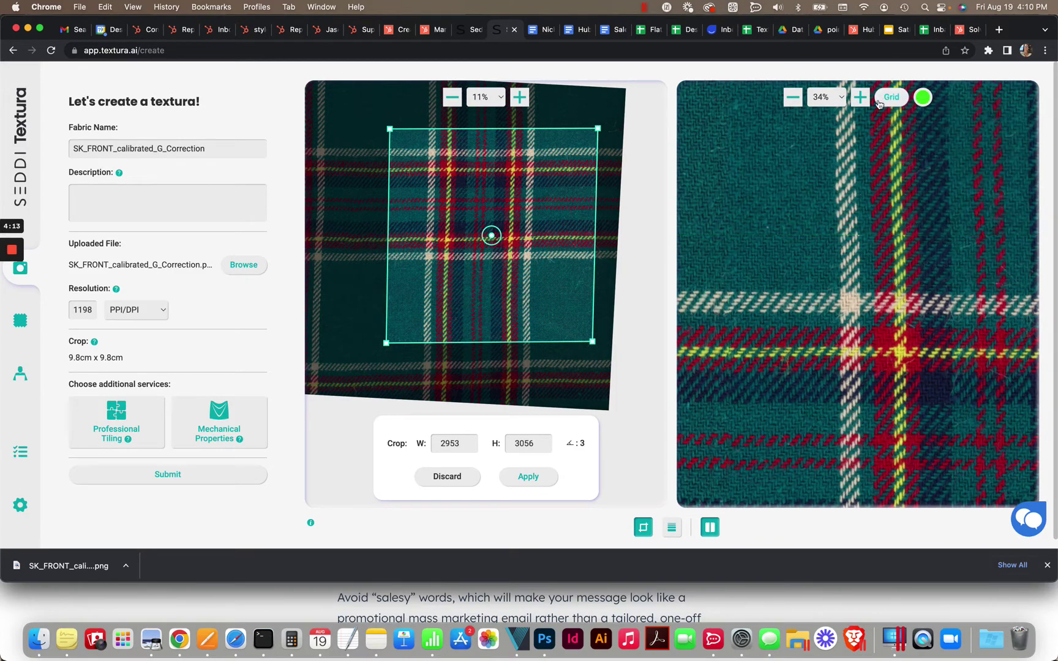
Step: Shrink the tiled preview to 5% to view many plaid repeats
click(793, 98)
click(793, 98)
click(794, 98)
click(793, 98)
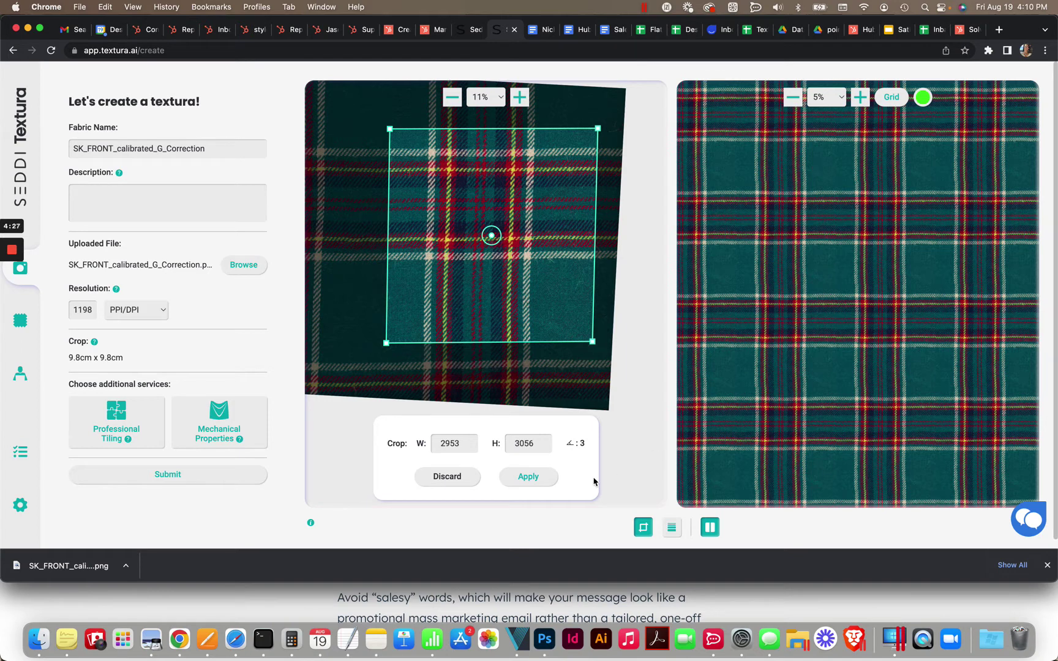
Step: Apply the 2953 × 3056 crop, producing a straightened 6.3 cm × 6.5 cm plaid tile
click(525, 482)
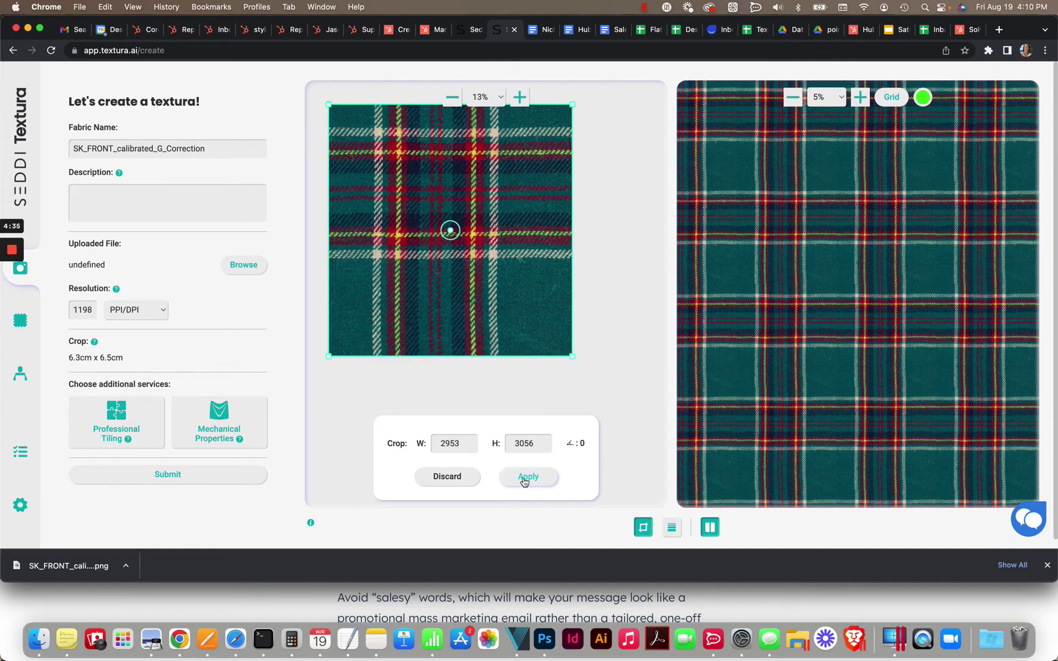
mouse_move(6, 285)
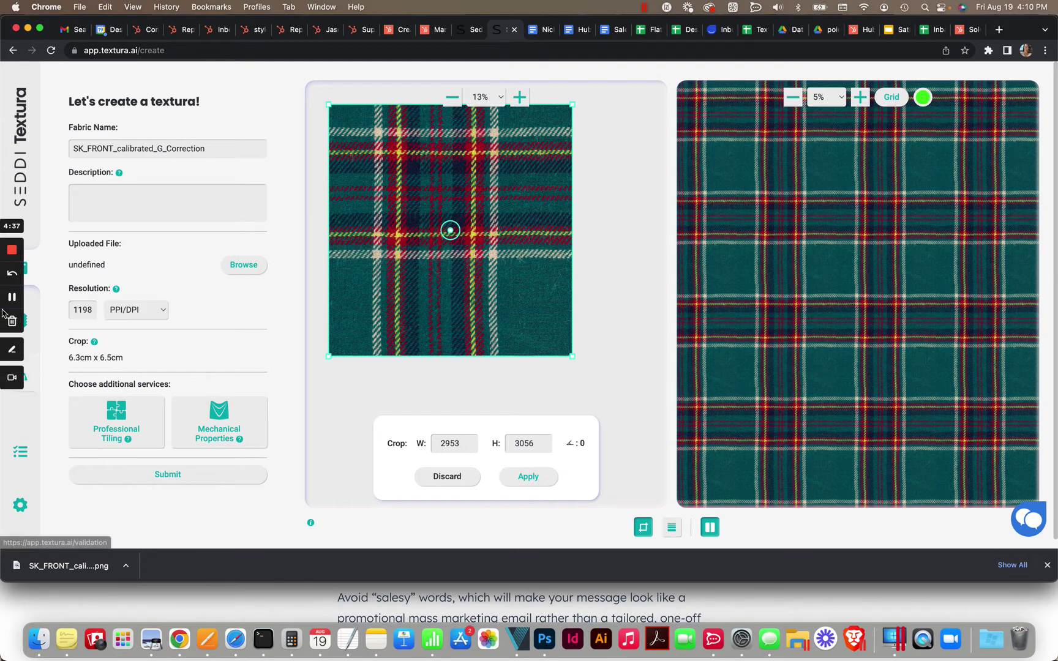